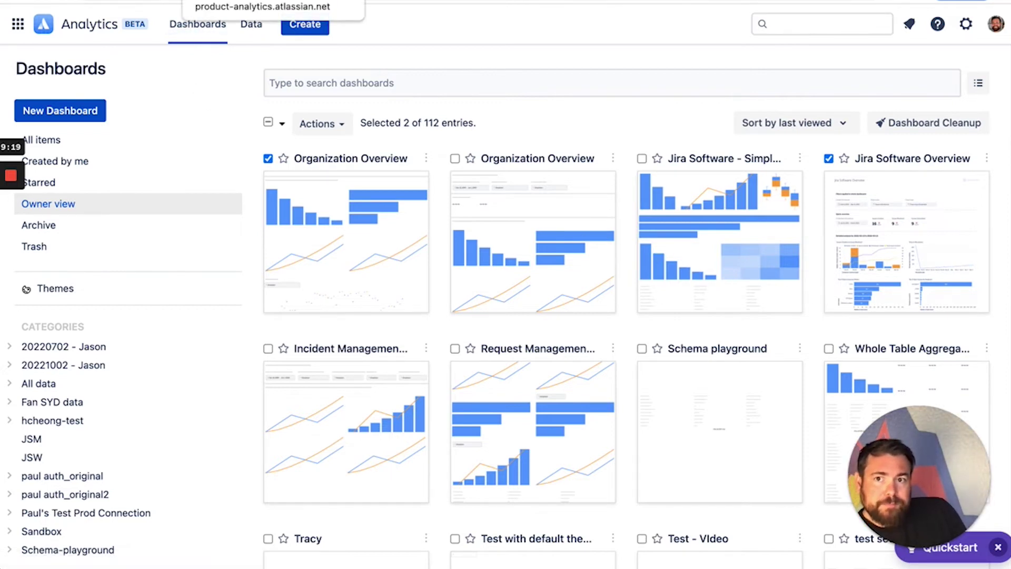
Open the Jira Software Overview dashboard and check the options of its Project type filter.
click(316, 1)
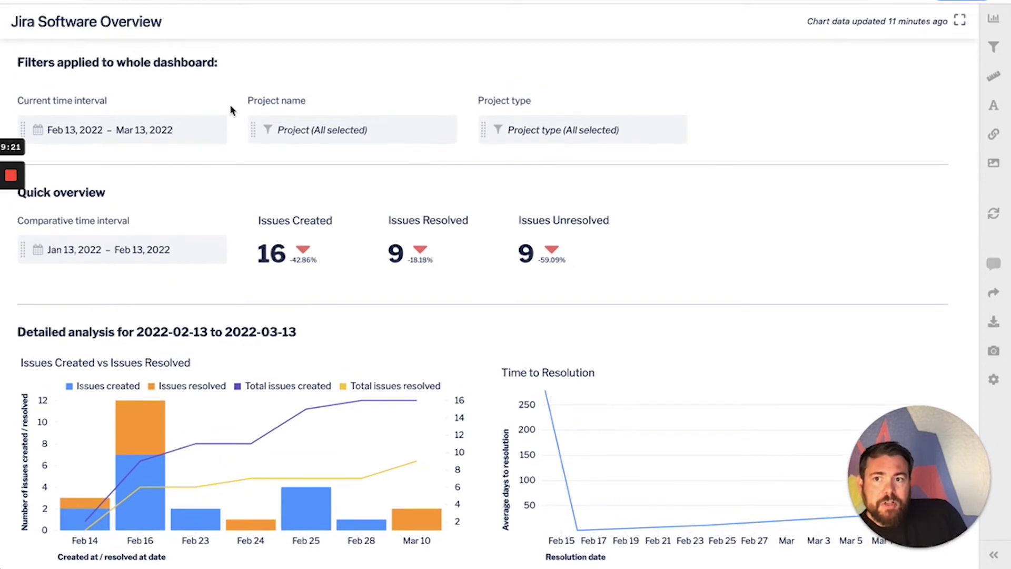
mouse_move(230, 108)
scroll(227, 109, down, 1)
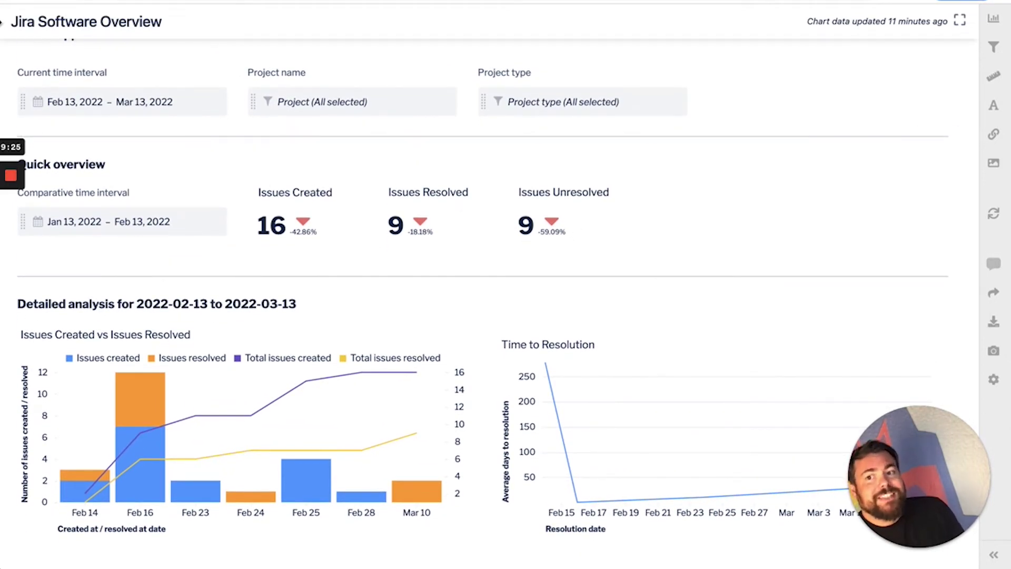
scroll(310, 168, down, 1)
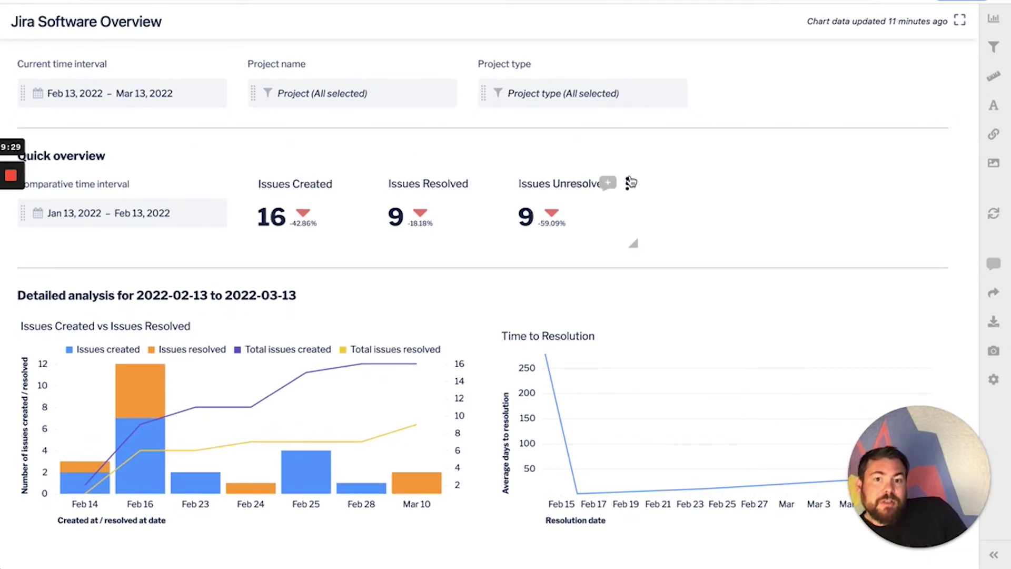
click(590, 94)
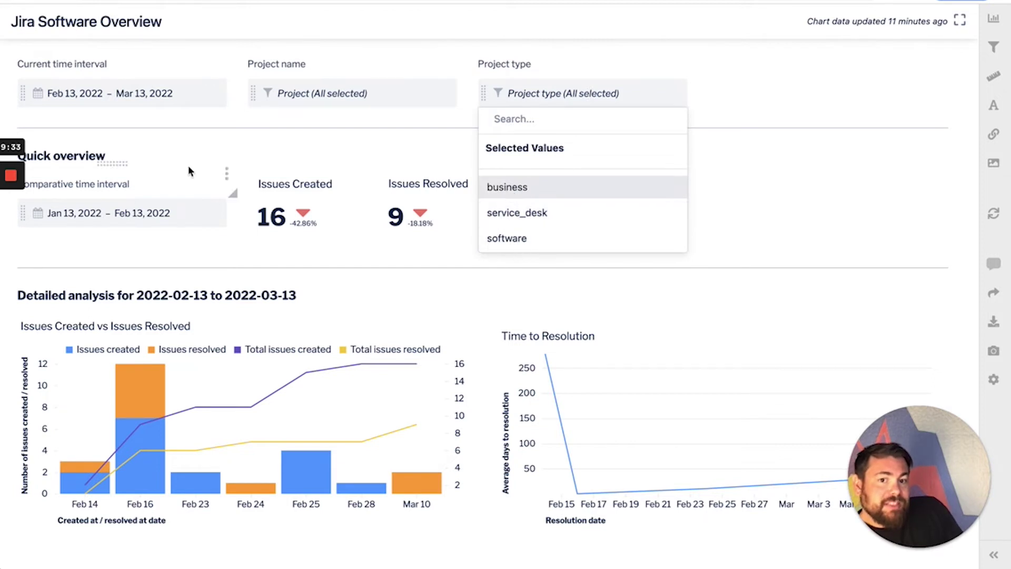
click(778, 94)
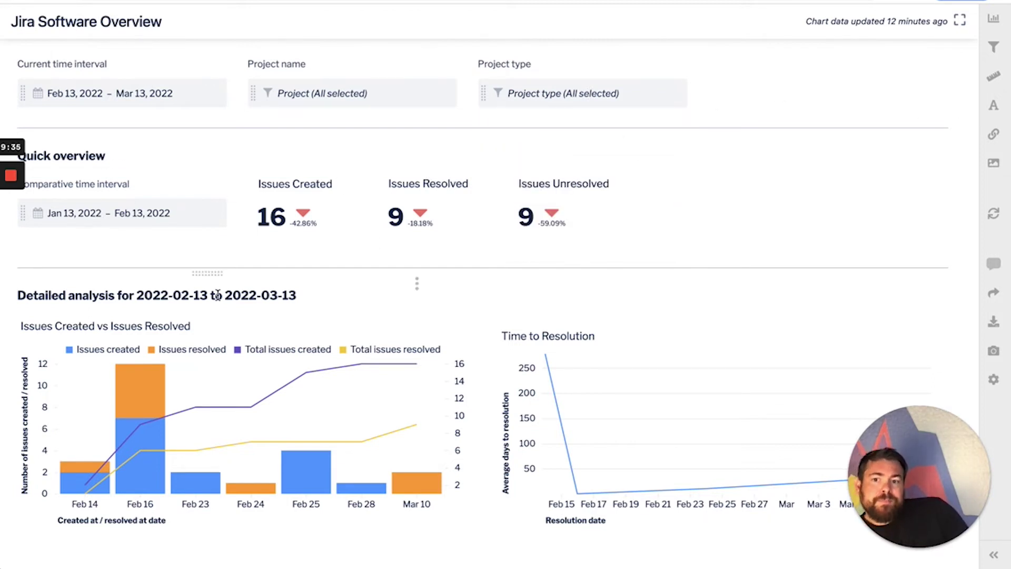
Review the dashboard's charts down to the issue table and check the options of the table's Project name filter.
scroll(223, 288, down, 1)
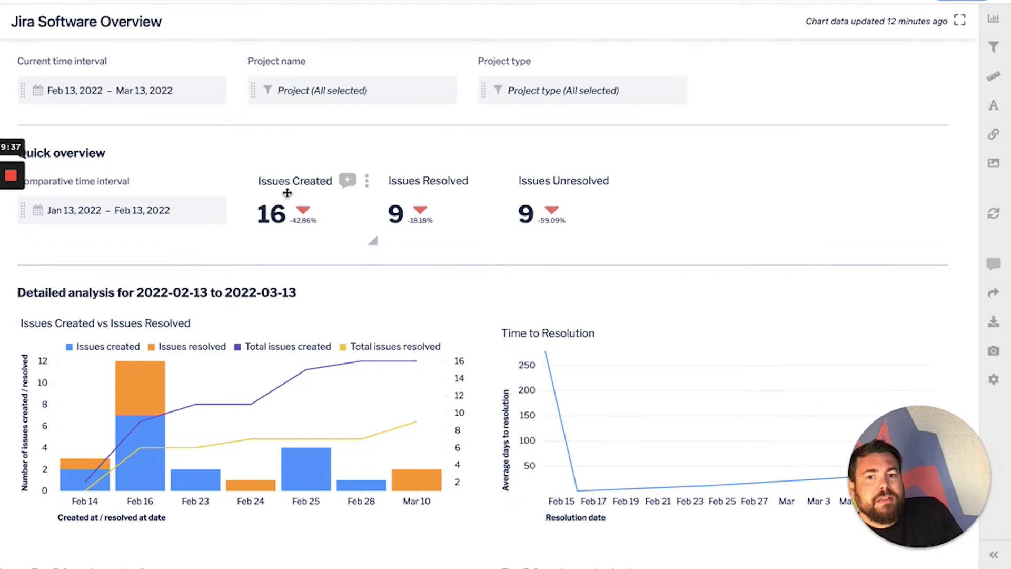
scroll(454, 216, down, 5)
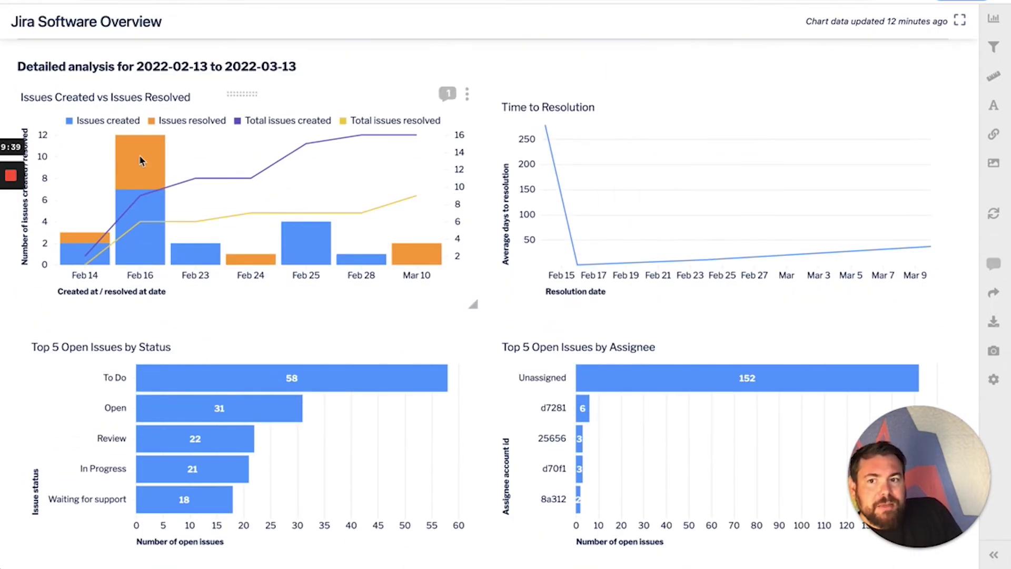
scroll(201, 209, down, 3)
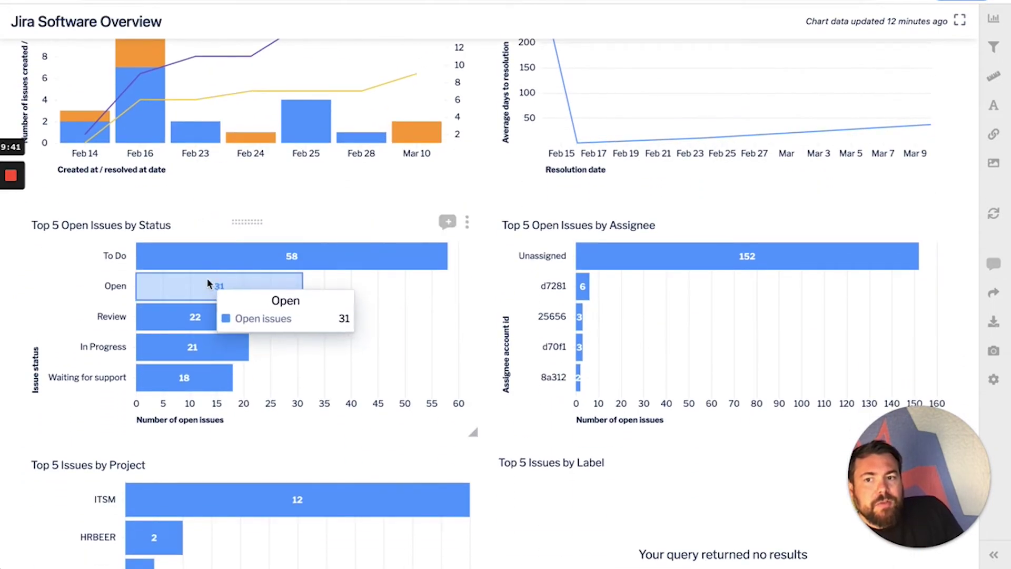
scroll(208, 247, down, 3)
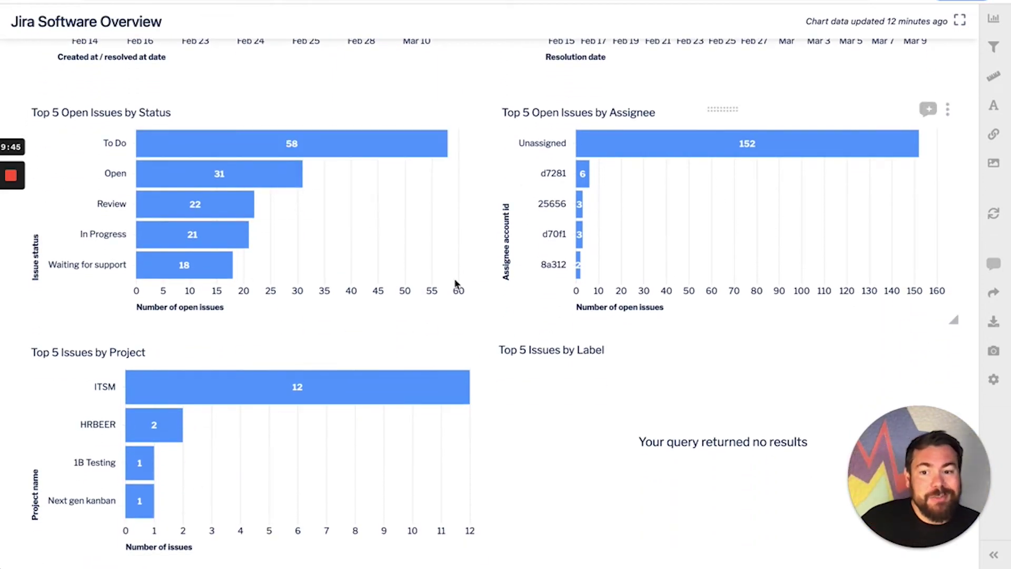
scroll(168, 387, down, 9)
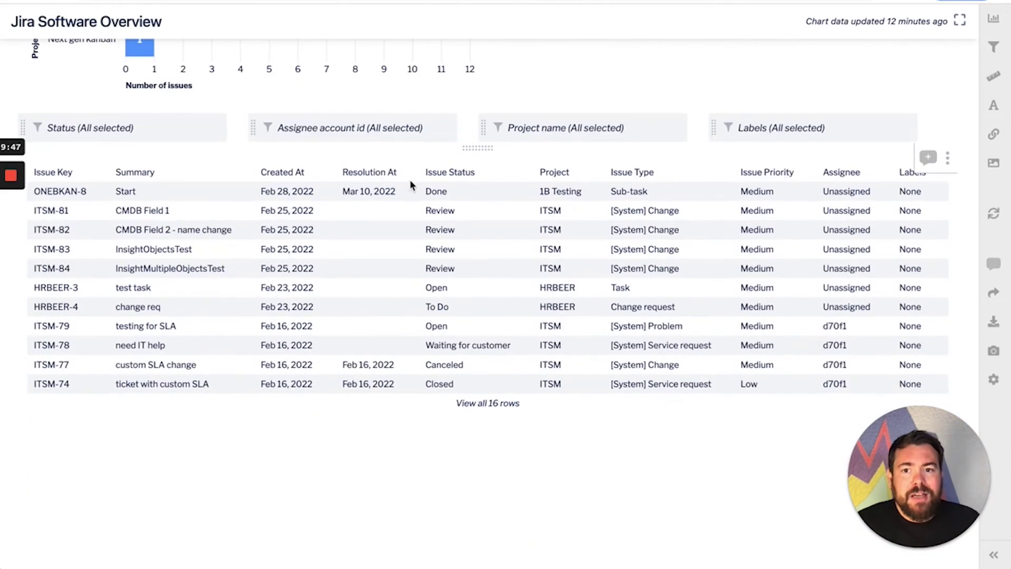
click(565, 130)
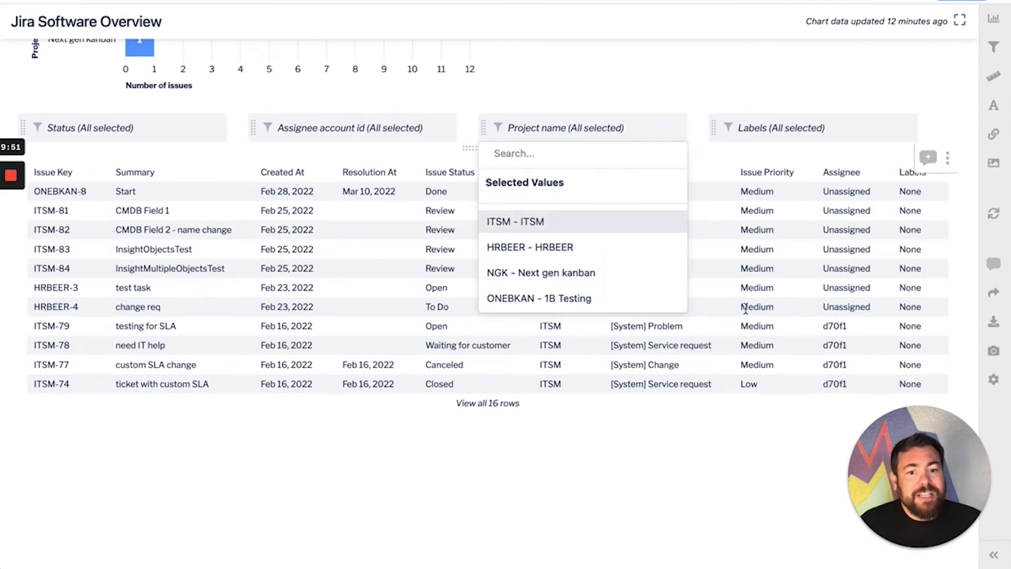
click(636, 108)
Filter the whole dashboard by the software project type.
scroll(637, 112, up, 10)
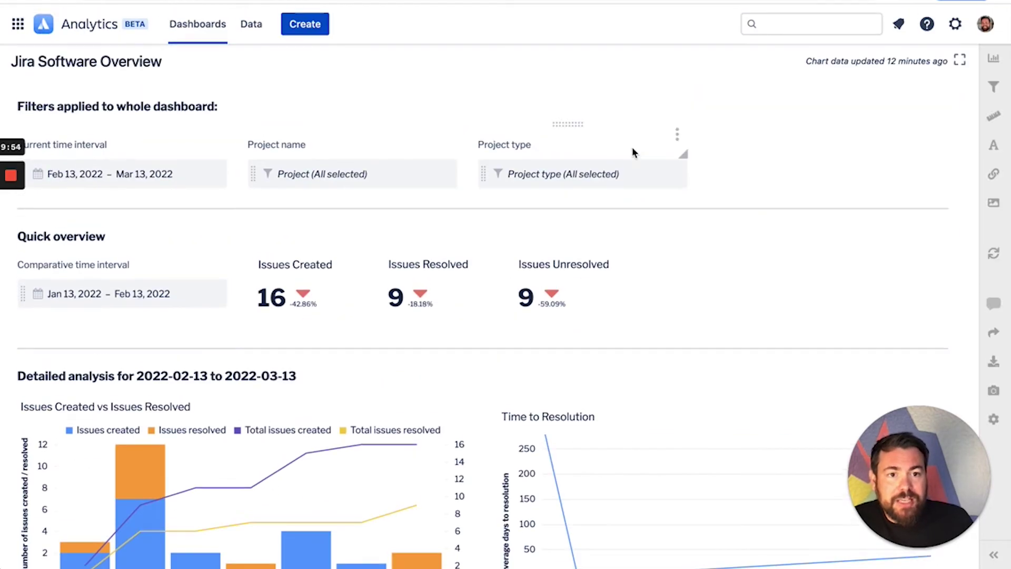
click(589, 172)
click(548, 320)
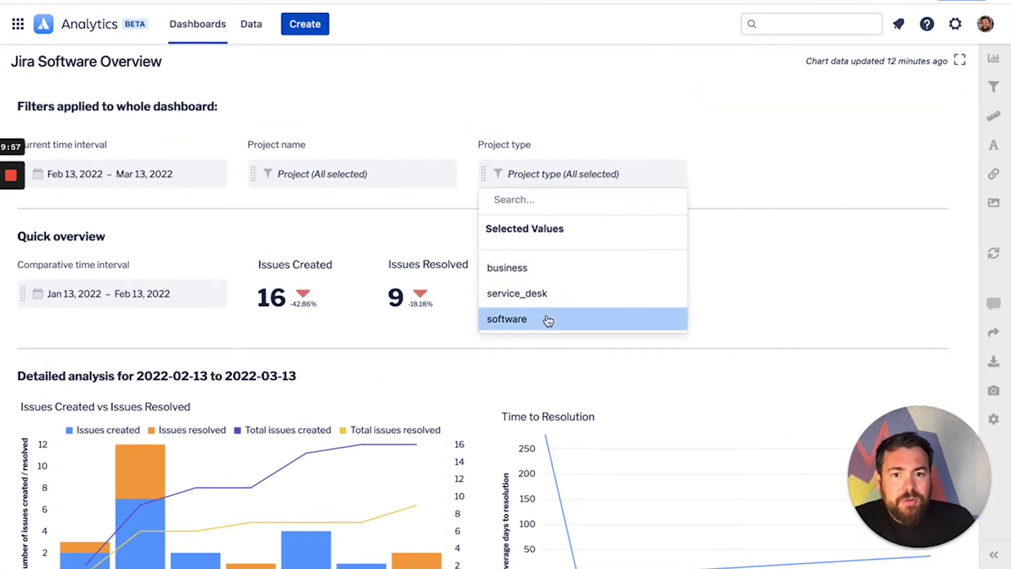
scroll(558, 118, down, 1)
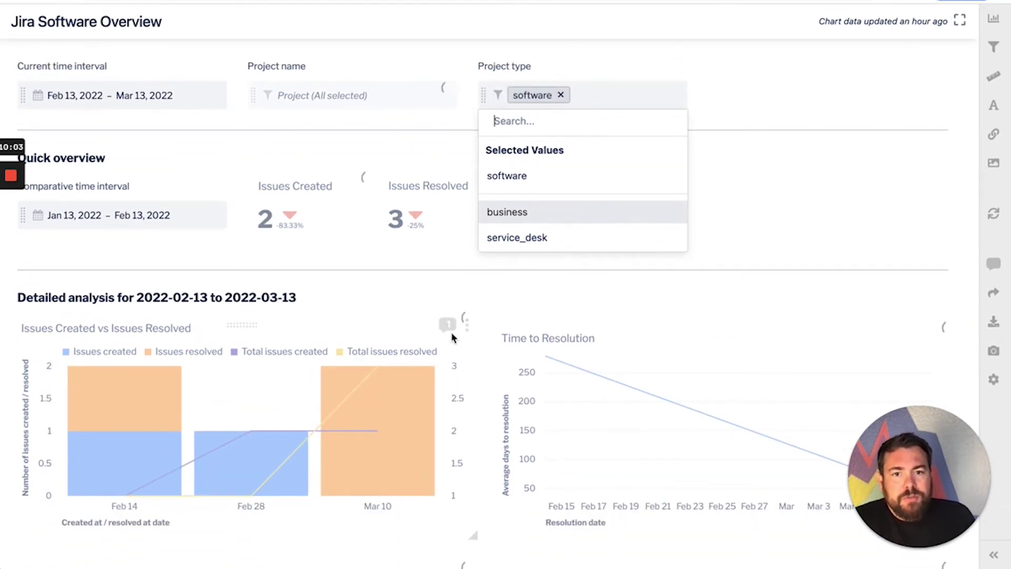
click(862, 188)
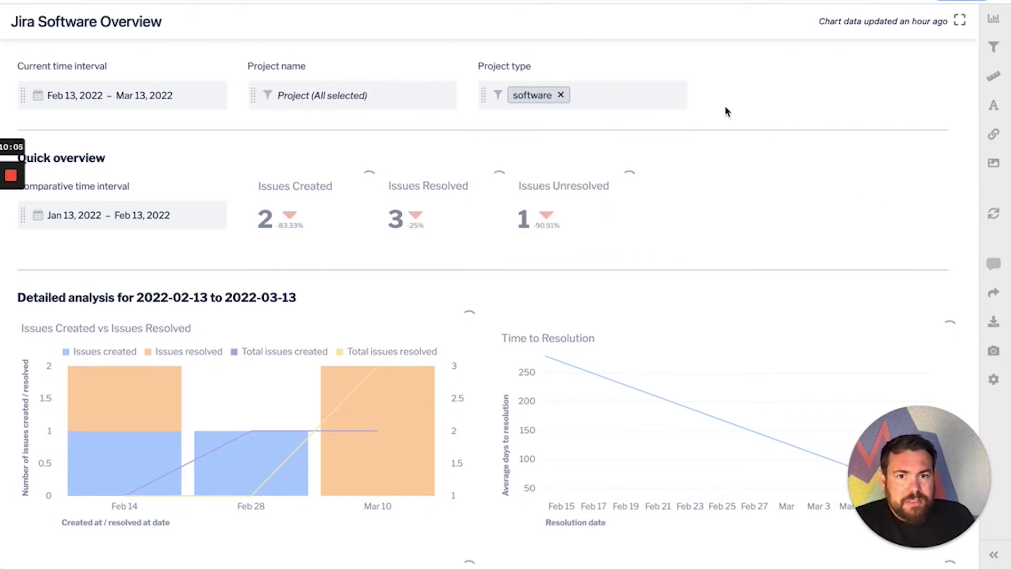
Show the charts connected to the Project type filter and examine them down to the issue table.
click(676, 97)
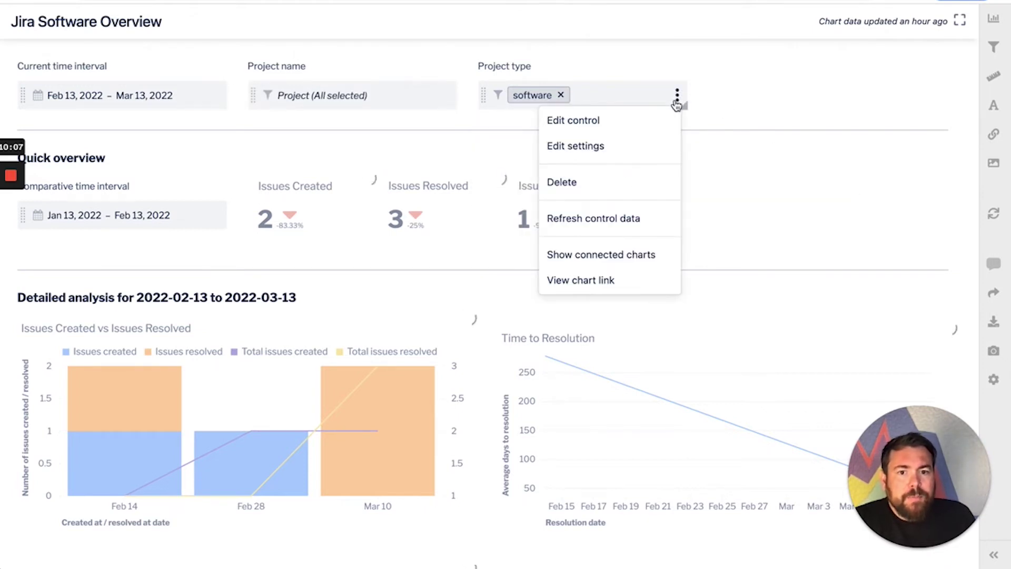
mouse_move(634, 262)
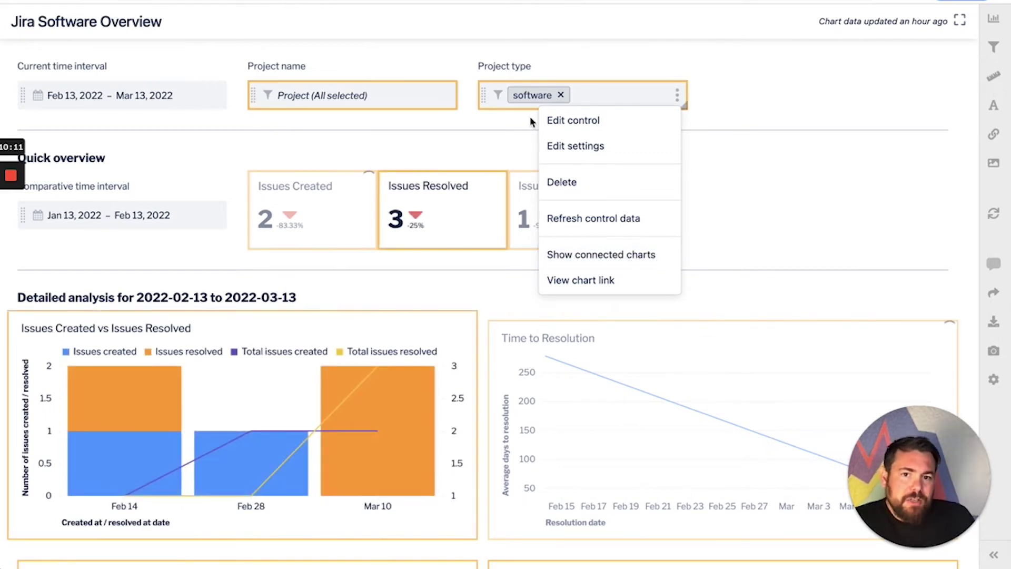
mouse_move(727, 418)
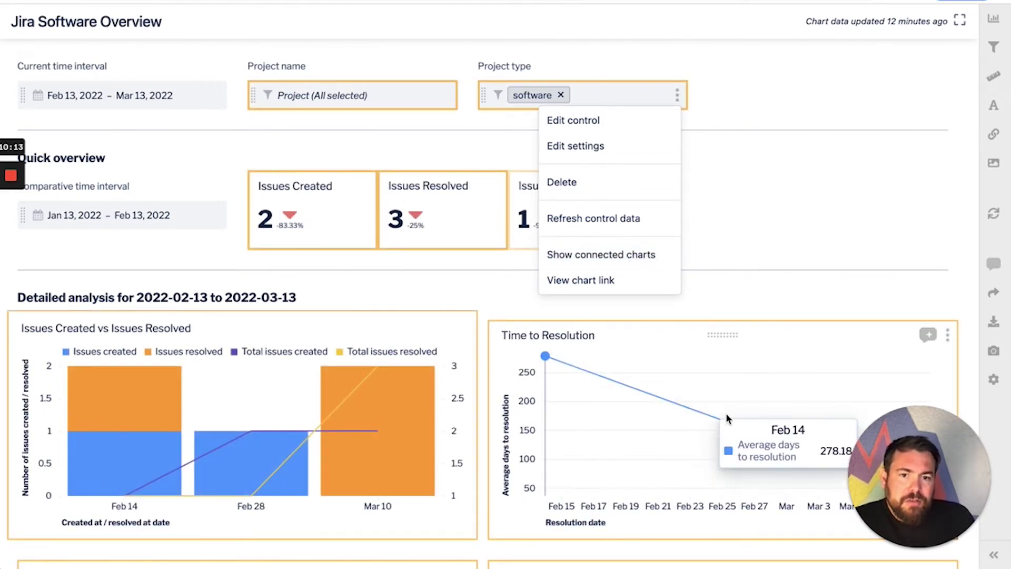
scroll(670, 388, down, 15)
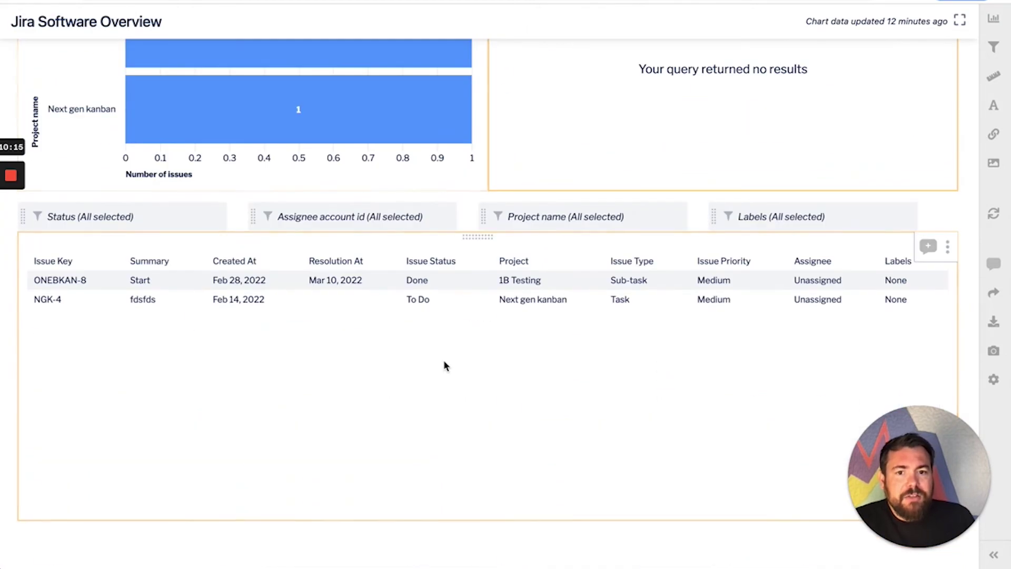
scroll(443, 366, up, 8)
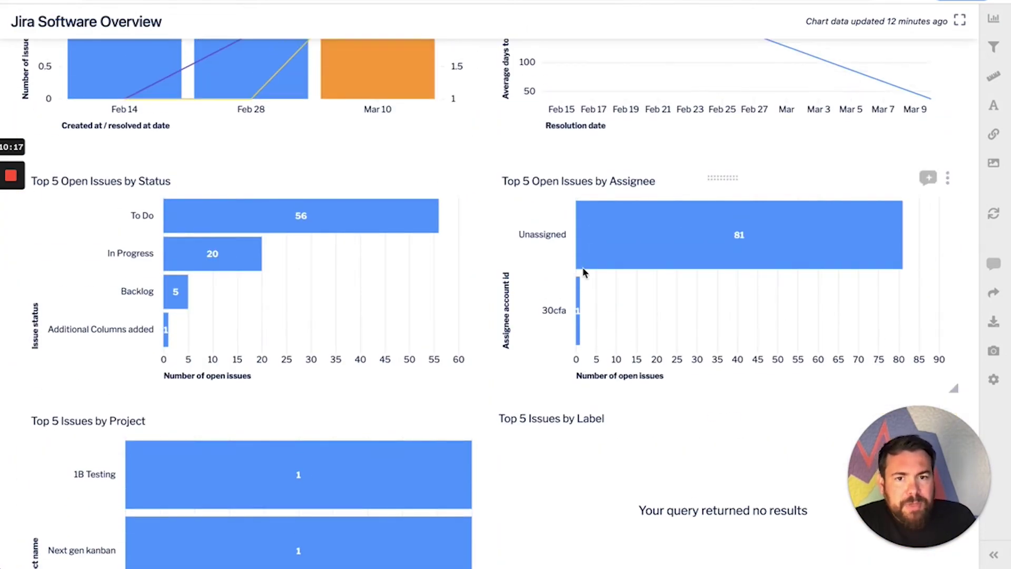
scroll(582, 272, up, 8)
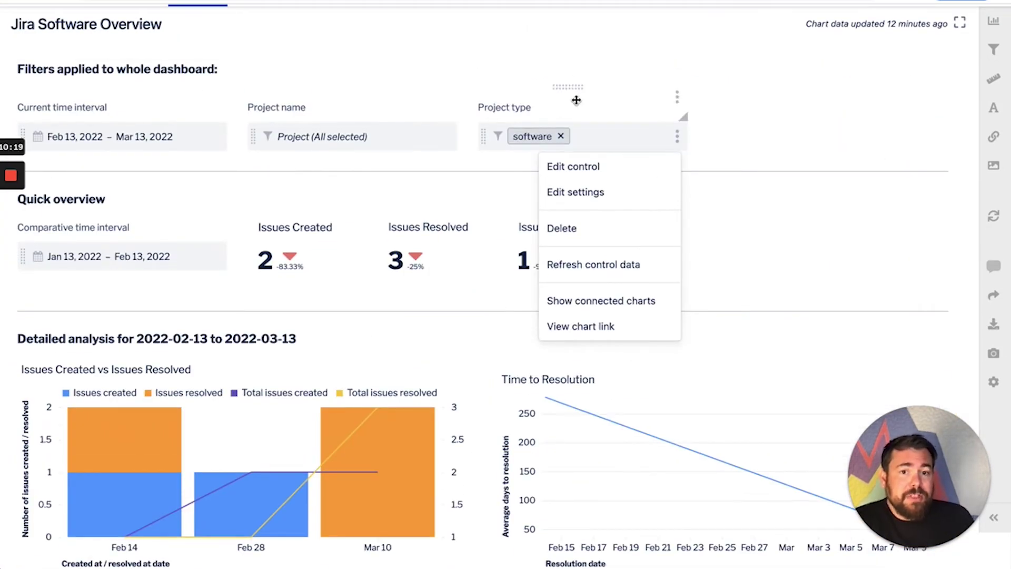
click(719, 142)
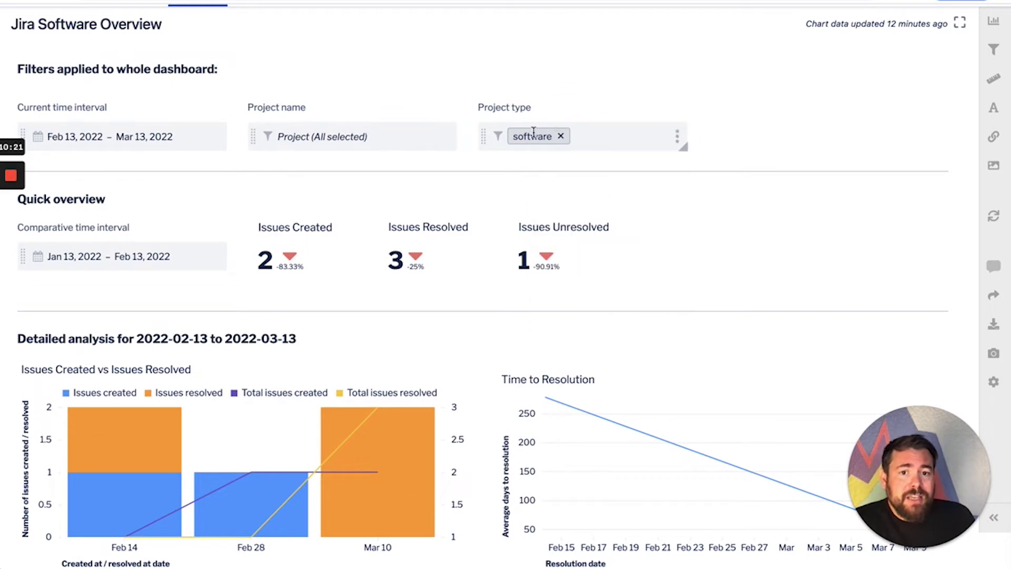
Remove the software value from the Project type filter.
click(561, 136)
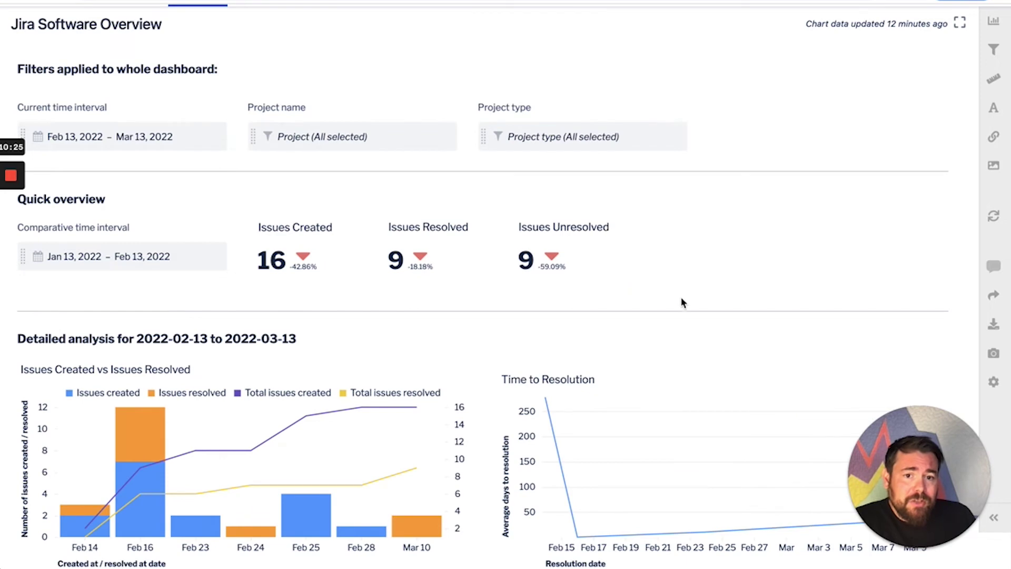
mouse_move(552, 230)
mouse_down()
mouse_move(583, 174)
mouse_move(767, 267)
mouse_move(534, 199)
mouse_move(562, 223)
mouse_move(551, 229)
mouse_up()
Draft a comment on the Time to Resolution chart mentioning a colleague with "this looks odd to me", then discard it and close the comments.
scroll(428, 448, down, 1)
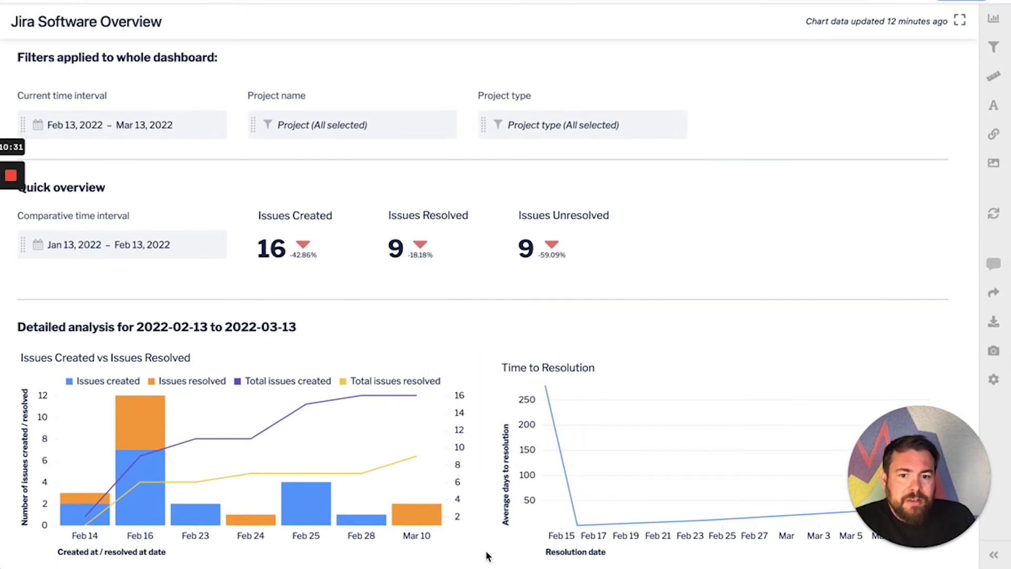
scroll(352, 441, down, 2)
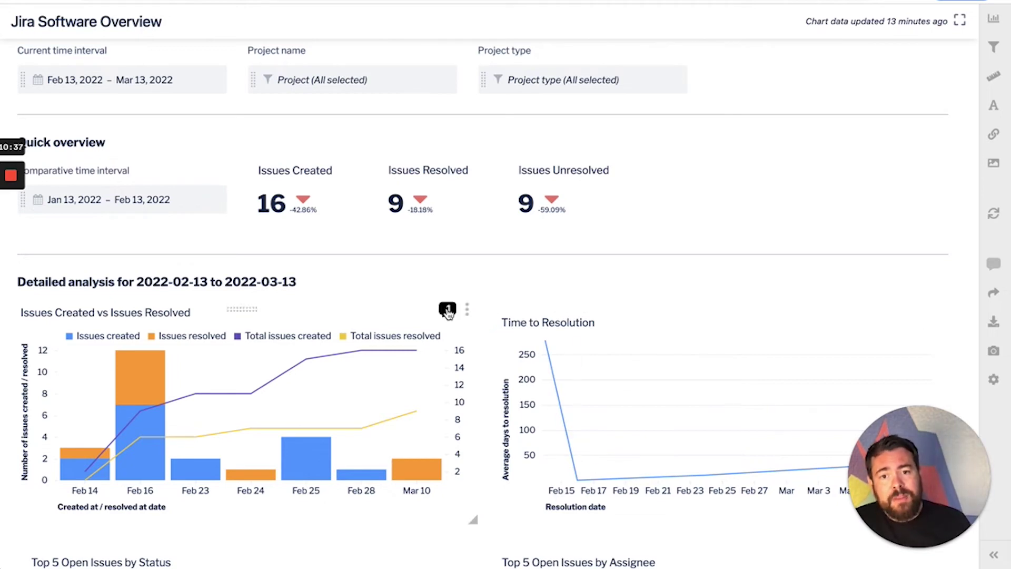
click(927, 319)
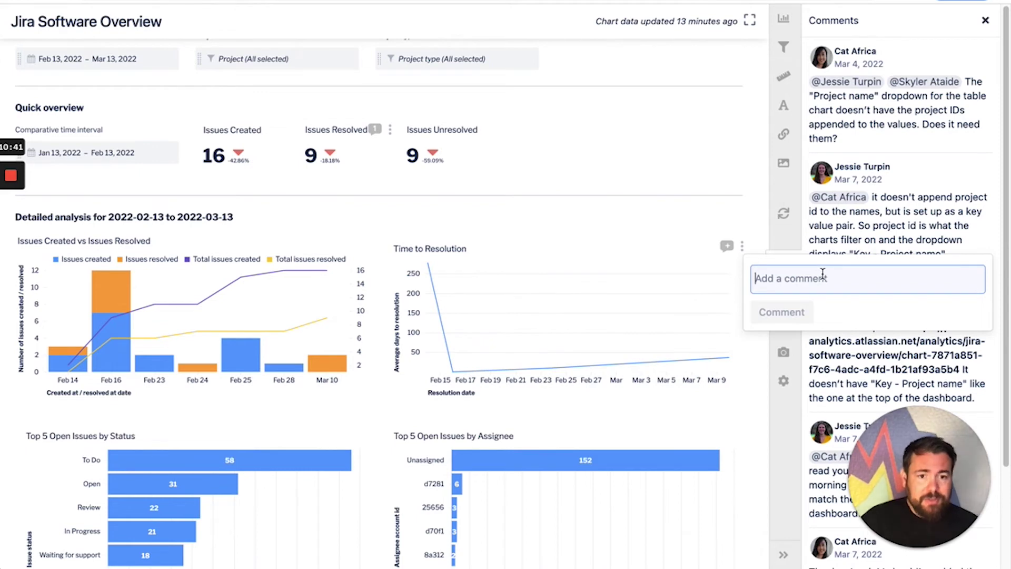
text(@)
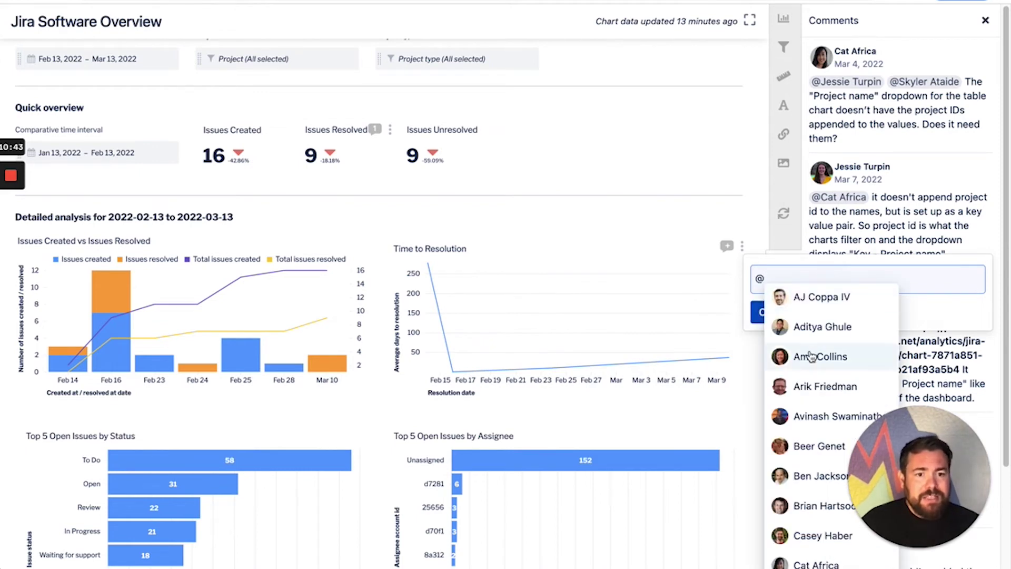
click(838, 306)
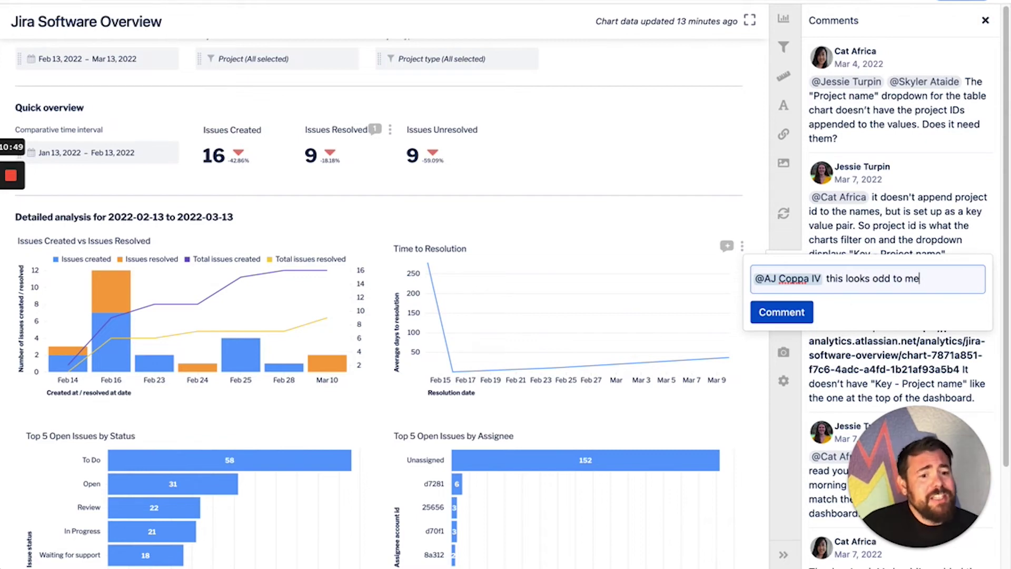
click(628, 141)
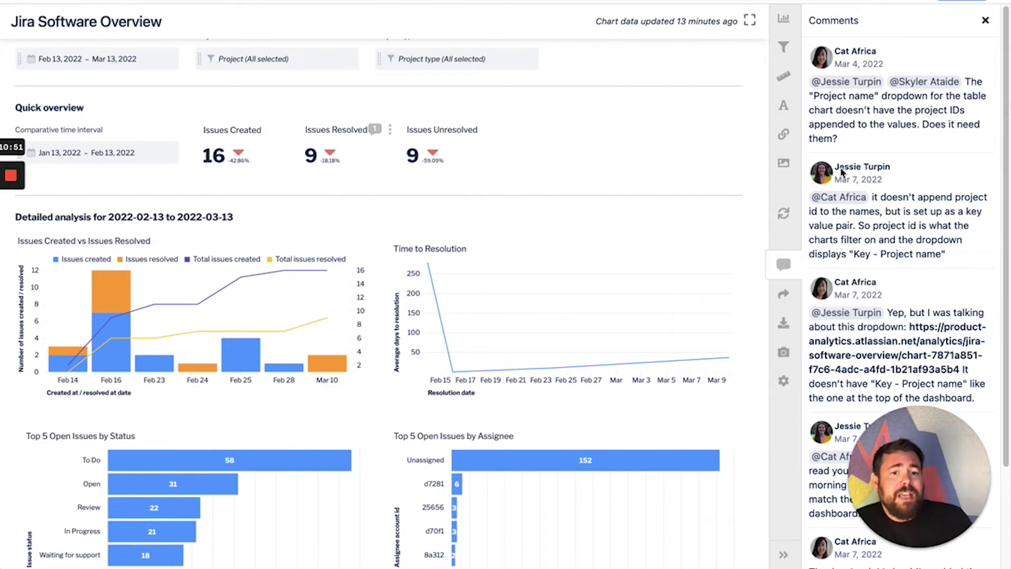
click(985, 21)
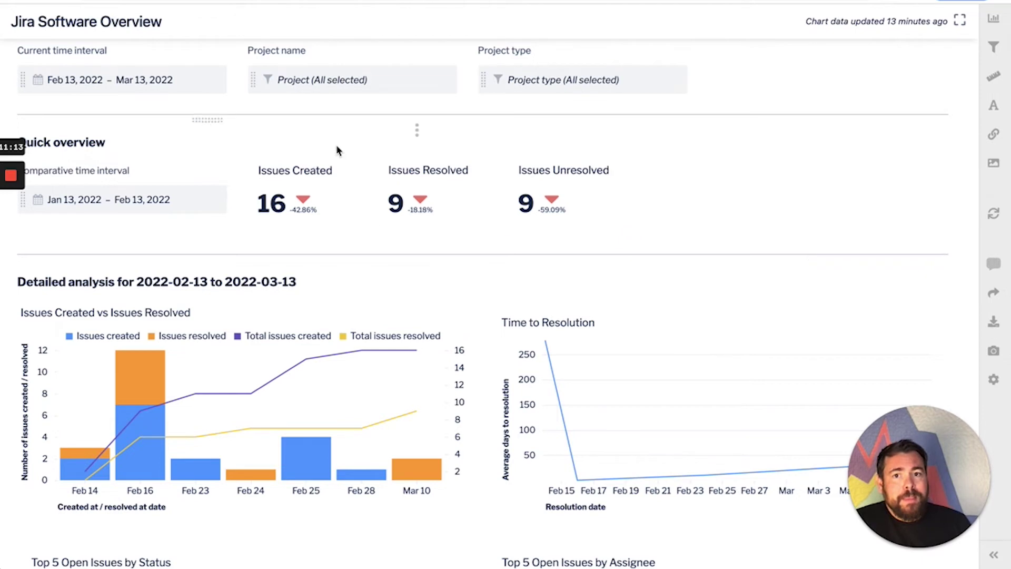
View the dashboard's snapshot from February 2, 2022, and return to the live dashboard.
scroll(677, 216, up, 1)
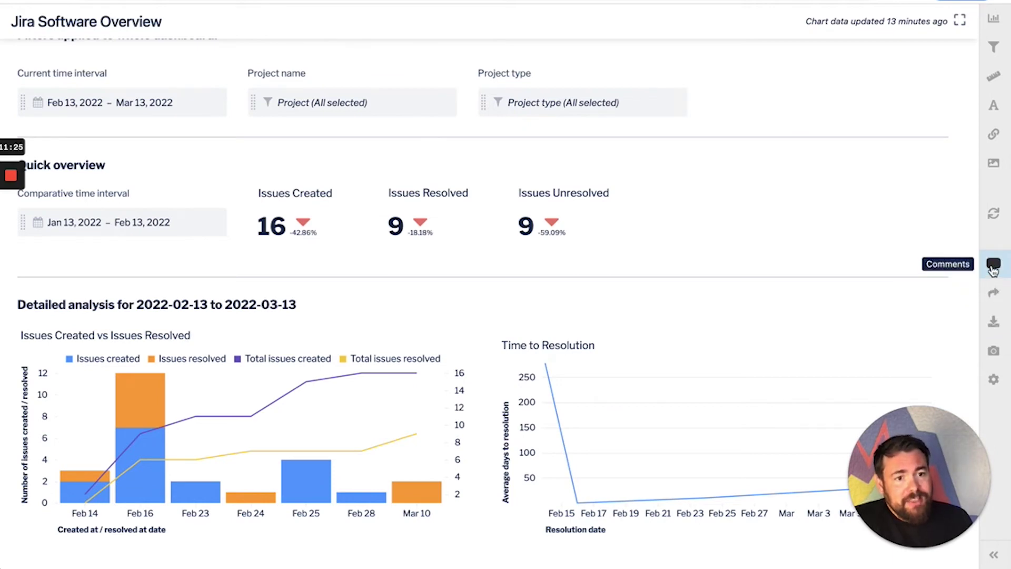
click(1004, 357)
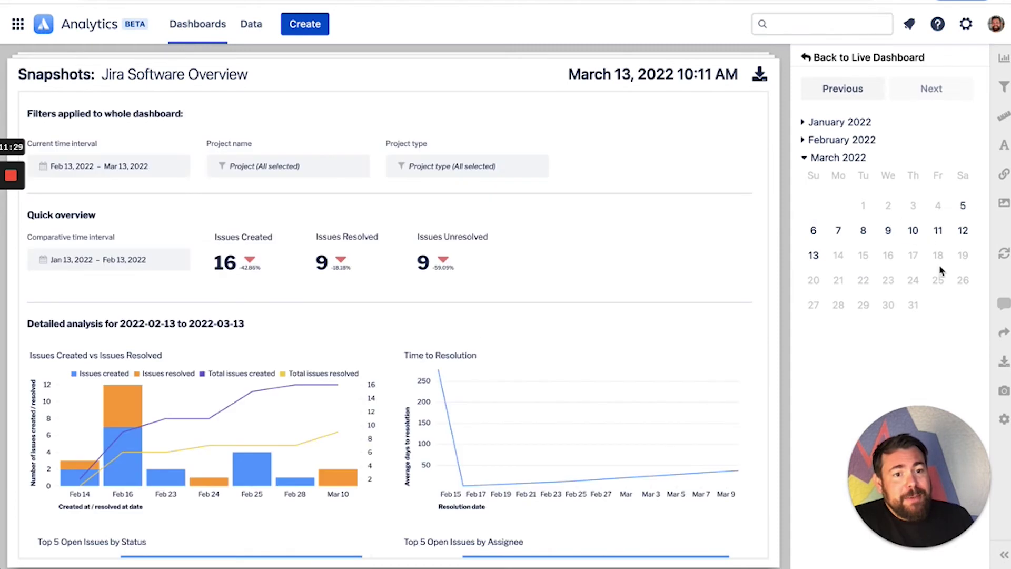
click(830, 140)
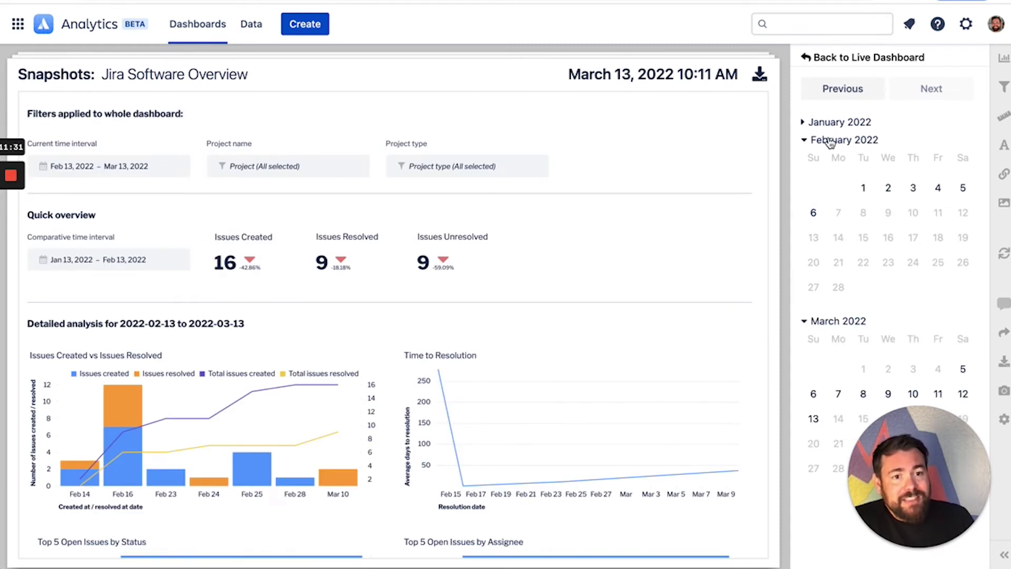
click(888, 188)
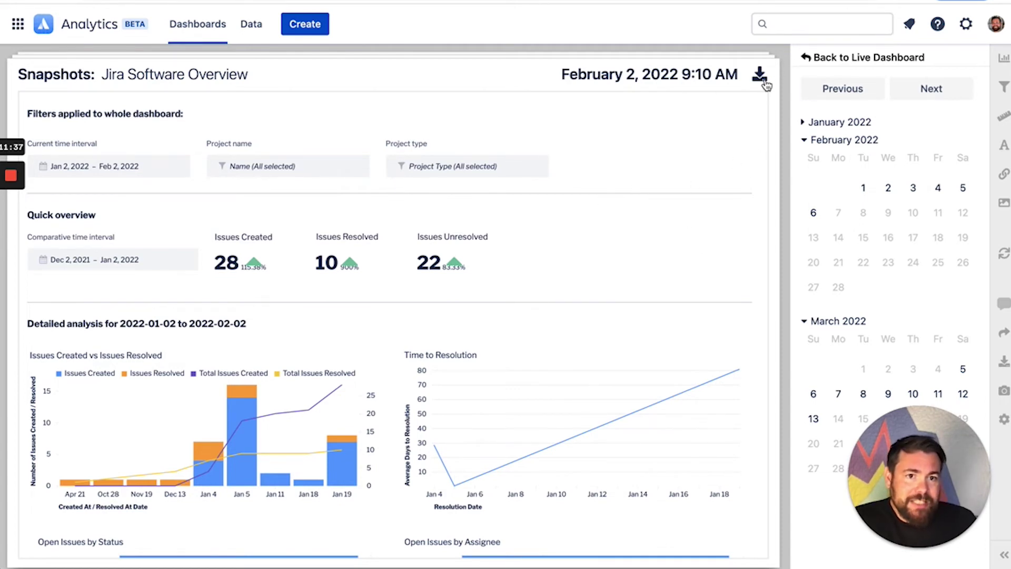
click(819, 59)
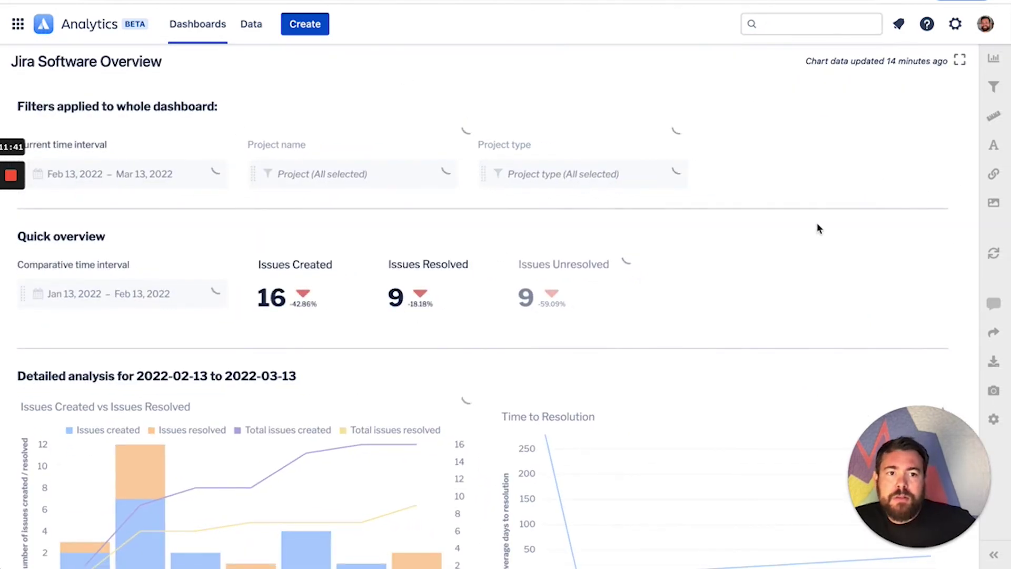
Switch to the Jira Software - Simple Project Overview dashboard and close its comments.
scroll(838, 193, down, 2)
scroll(837, 190, down, 3)
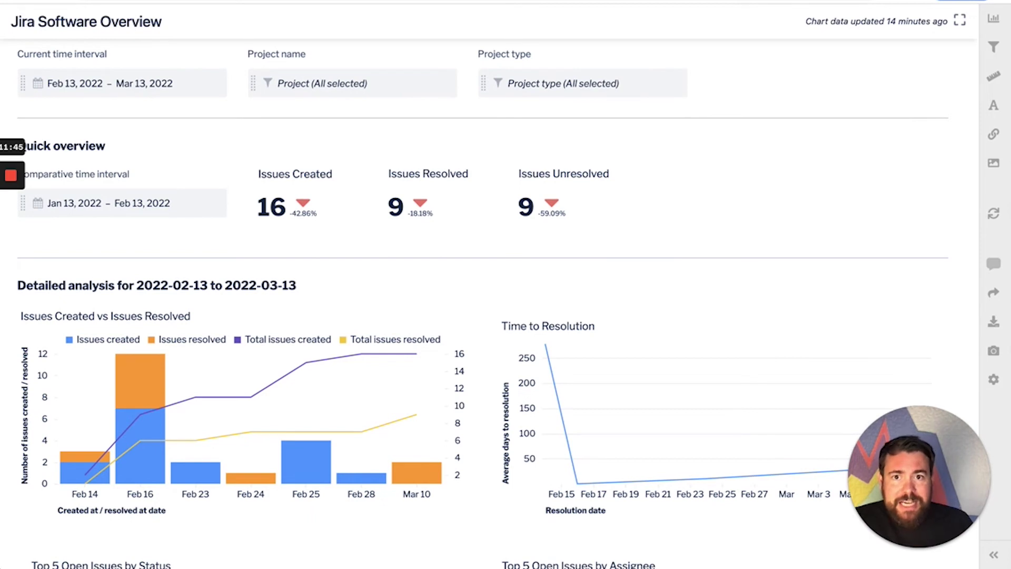
key(ctrl+Tab)
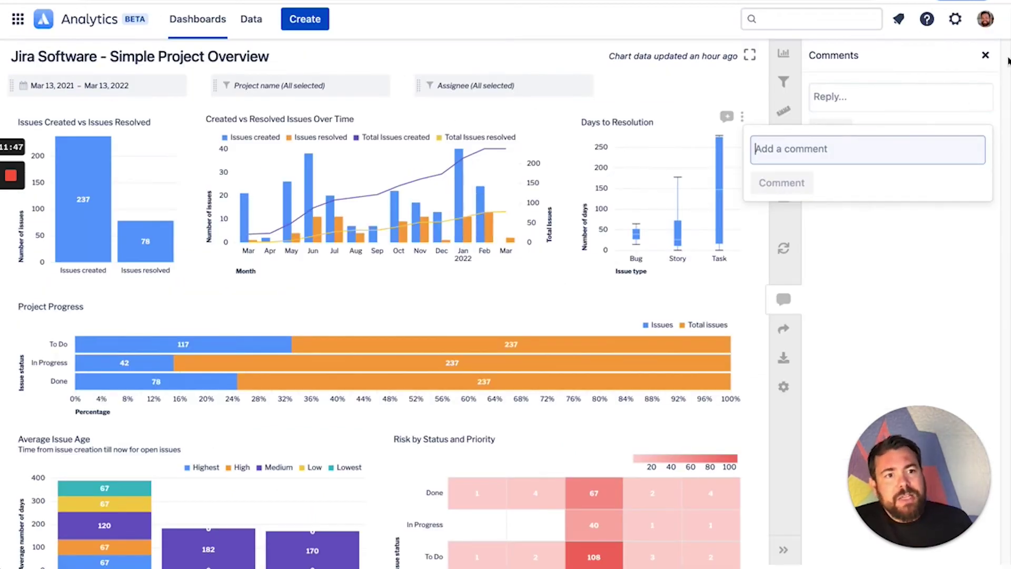
click(987, 57)
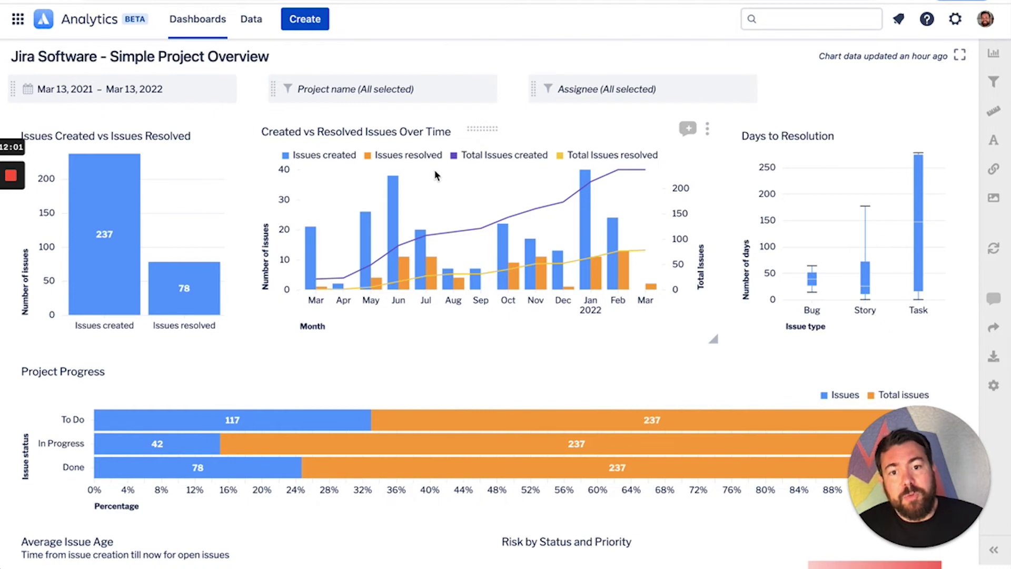
Examine the Simple Project Overview charts from Issues Created vs Issues Resolved down to the issue table.
scroll(434, 179, down, 1)
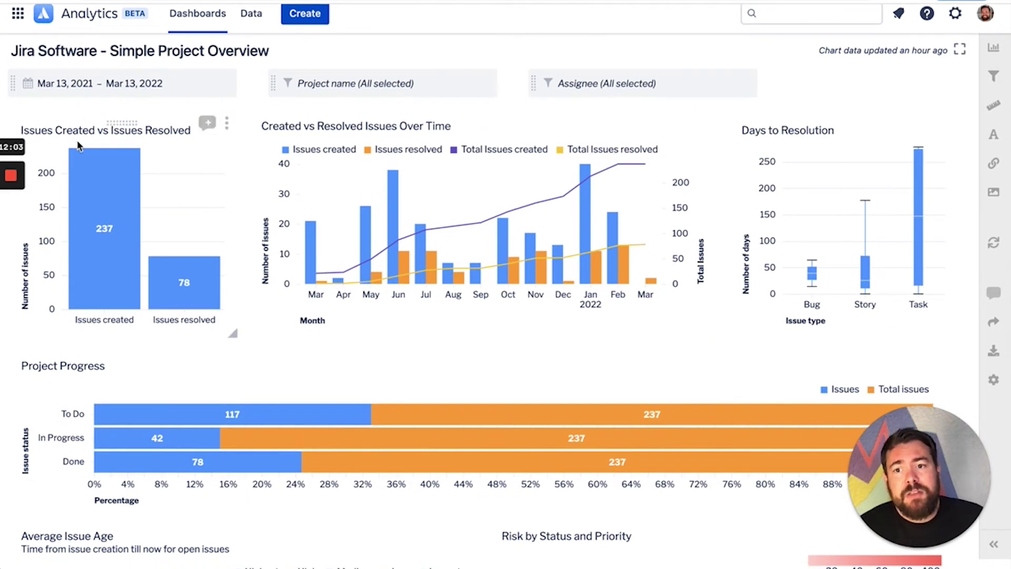
mouse_move(91, 162)
scroll(88, 163, down, 2)
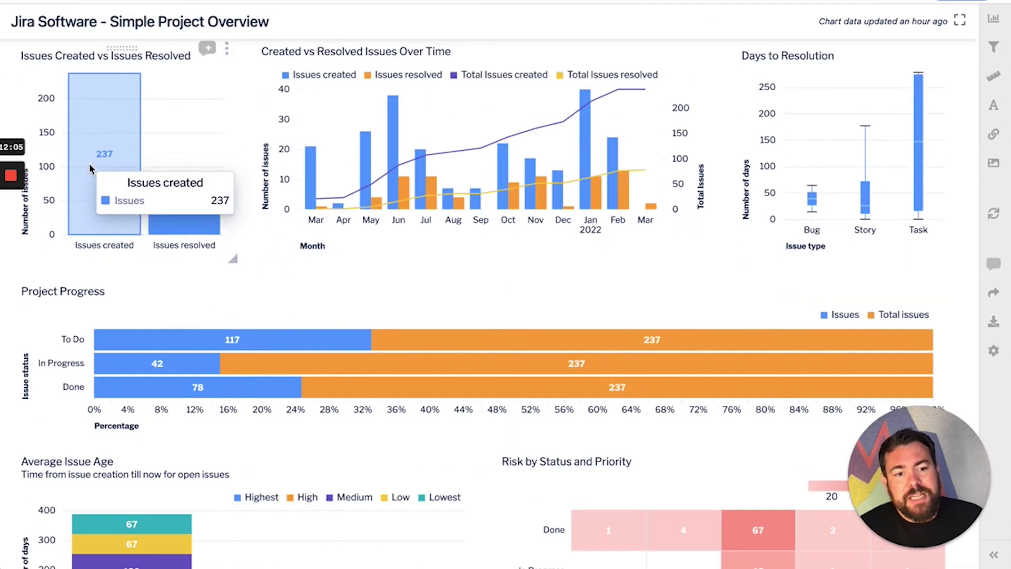
scroll(90, 163, down, 15)
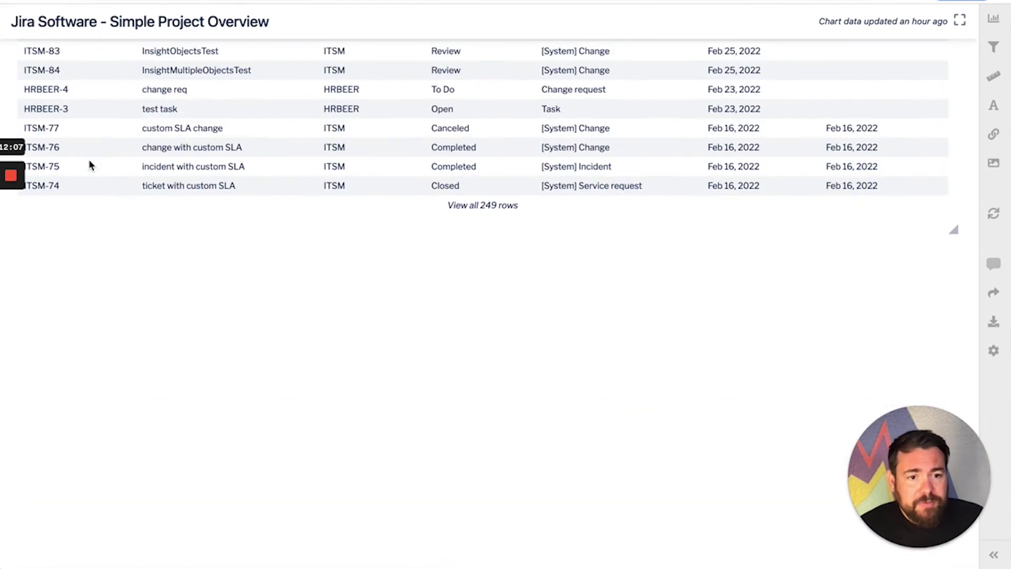
scroll(89, 161, up, 20)
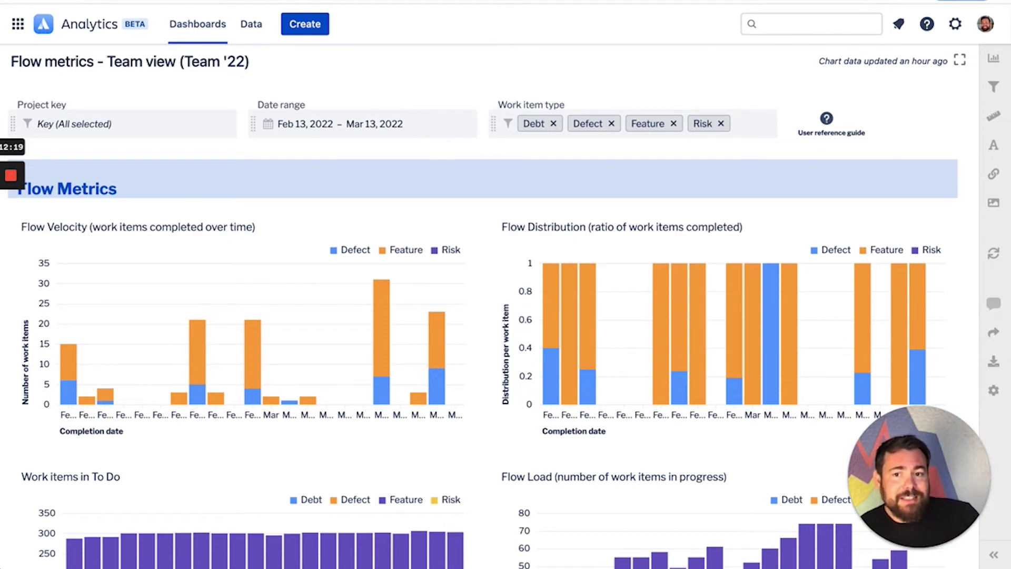
Examine the Flow metrics - Team view (Team '22) dashboard through its flow charts, work item tables and Other Metrics section.
scroll(456, 217, down, 6)
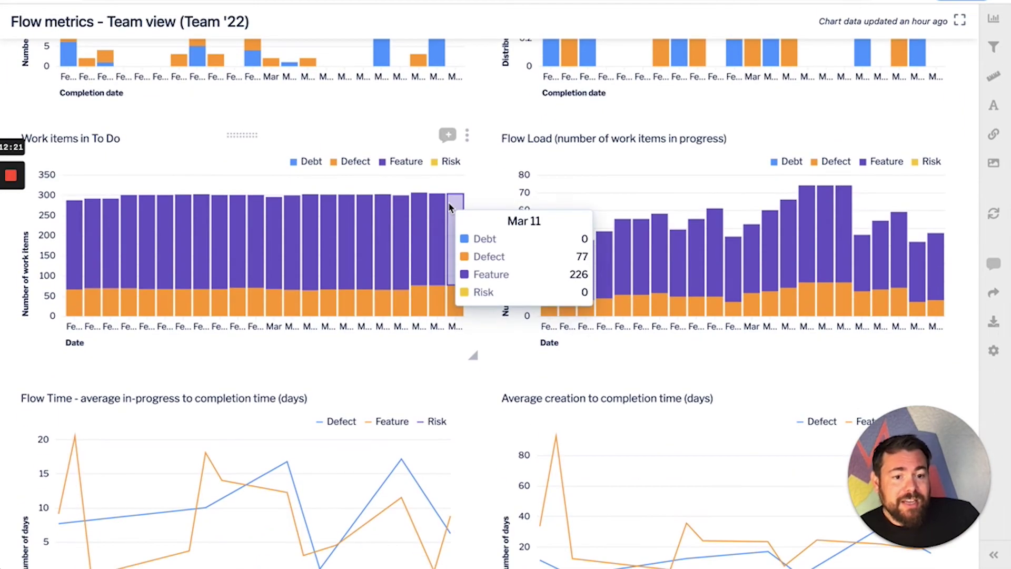
scroll(449, 206, down, 5)
scroll(450, 191, down, 5)
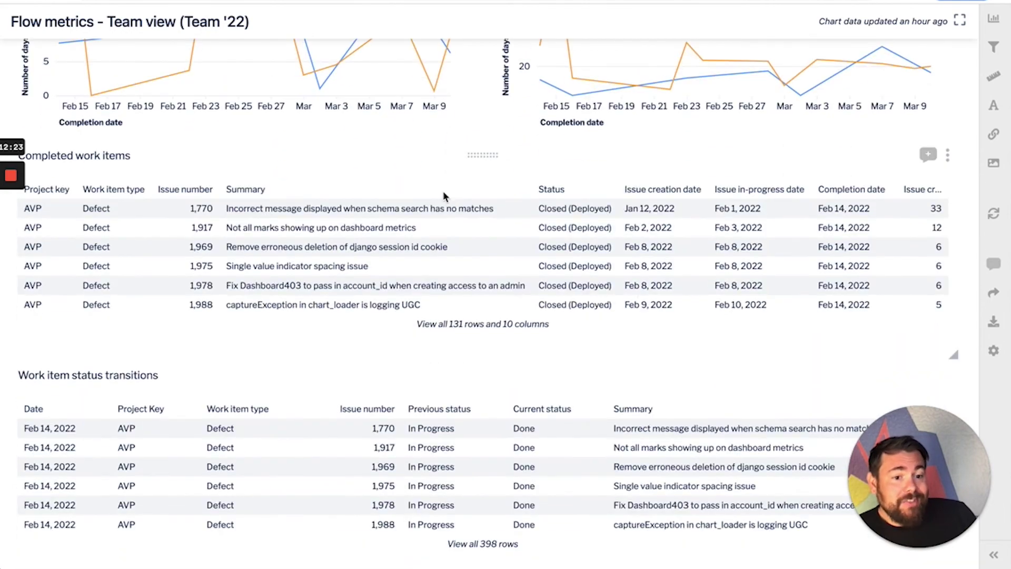
scroll(453, 192, down, 5)
scroll(450, 198, down, 6)
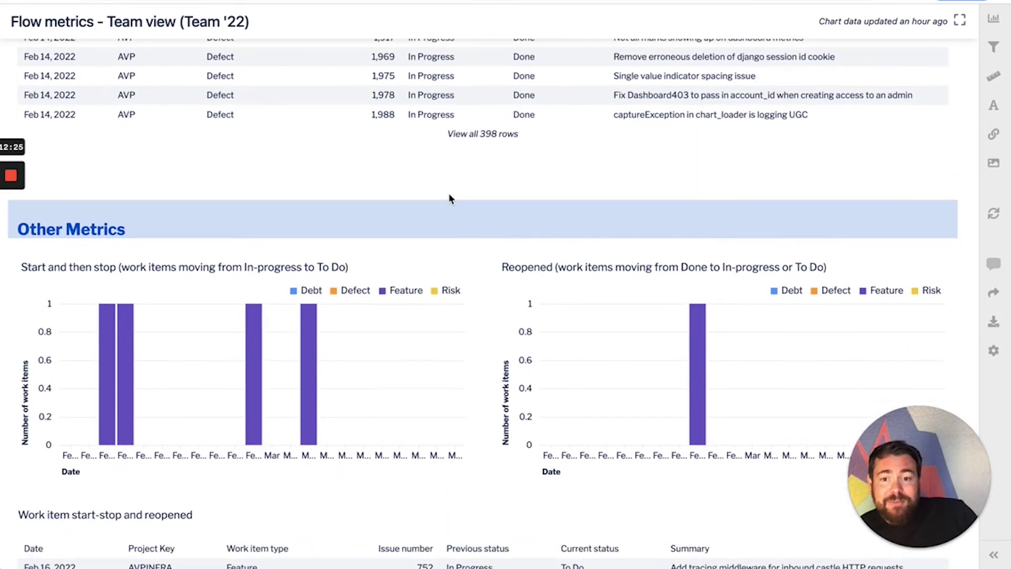
scroll(442, 188, down, 2)
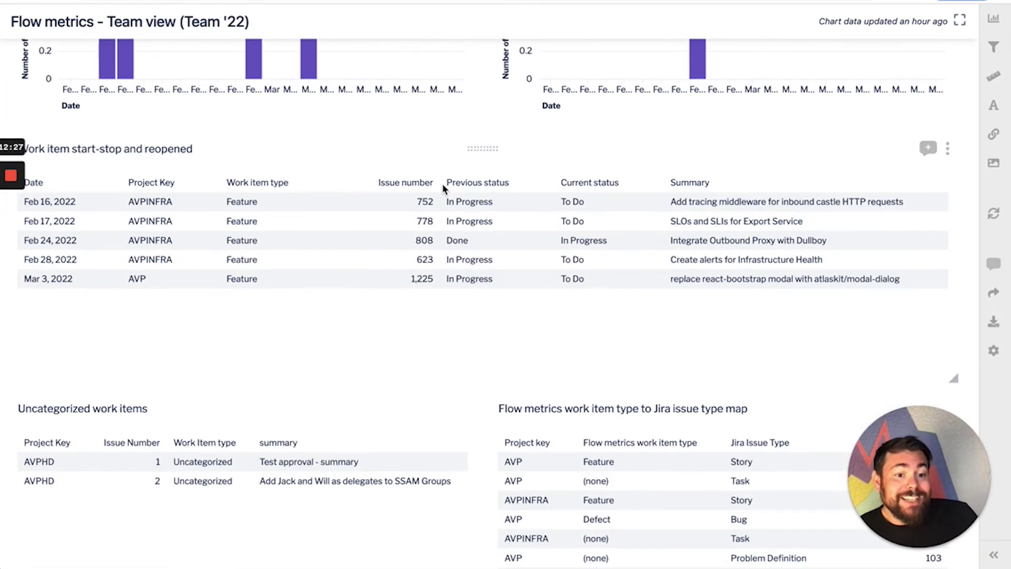
scroll(441, 182, down, 8)
scroll(441, 186, up, 20)
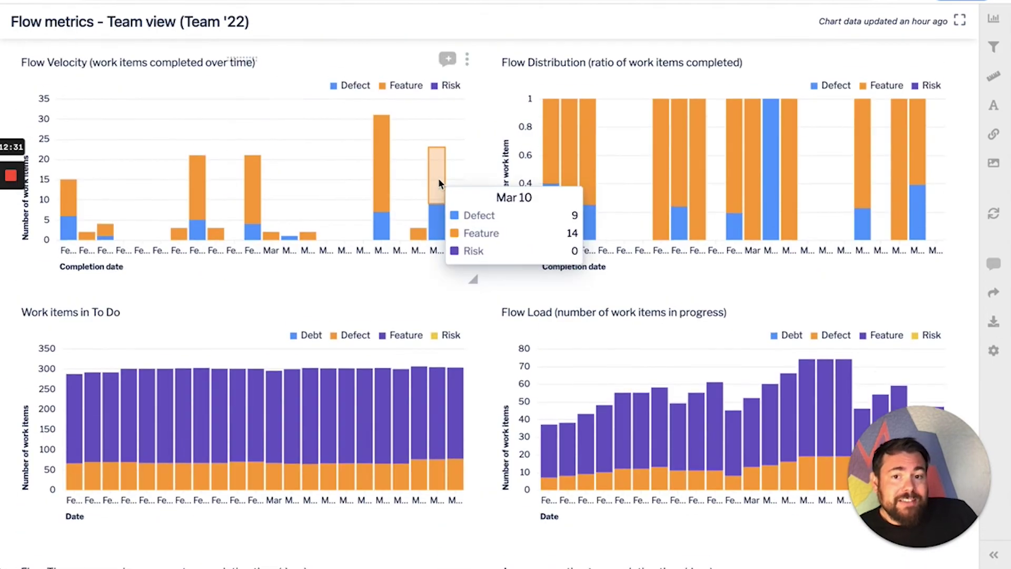
scroll(438, 178, up, 3)
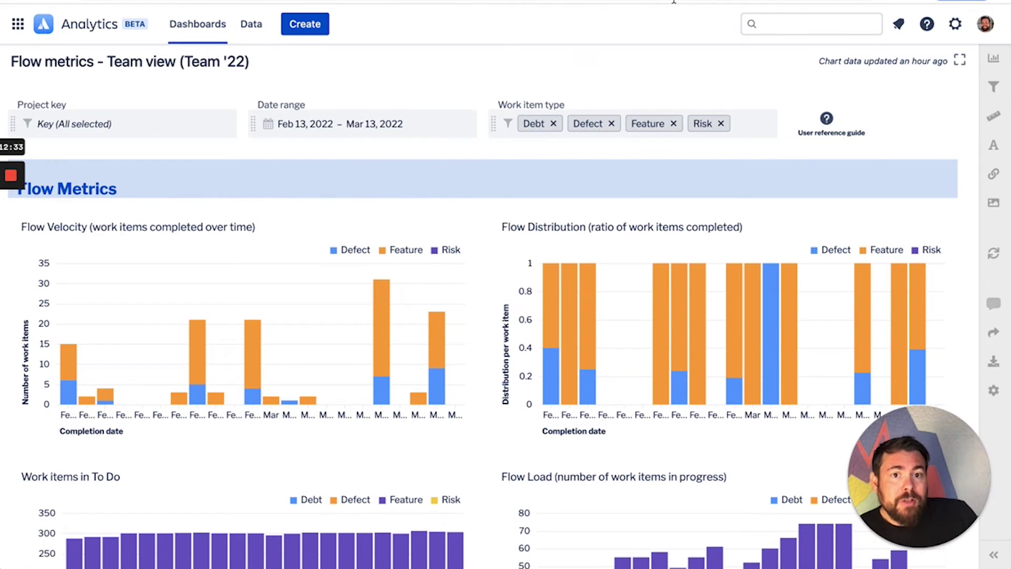
Compare the Flow metrics - Org view (Team '22) dashboard with the Team view dashboard.
click(606, 1)
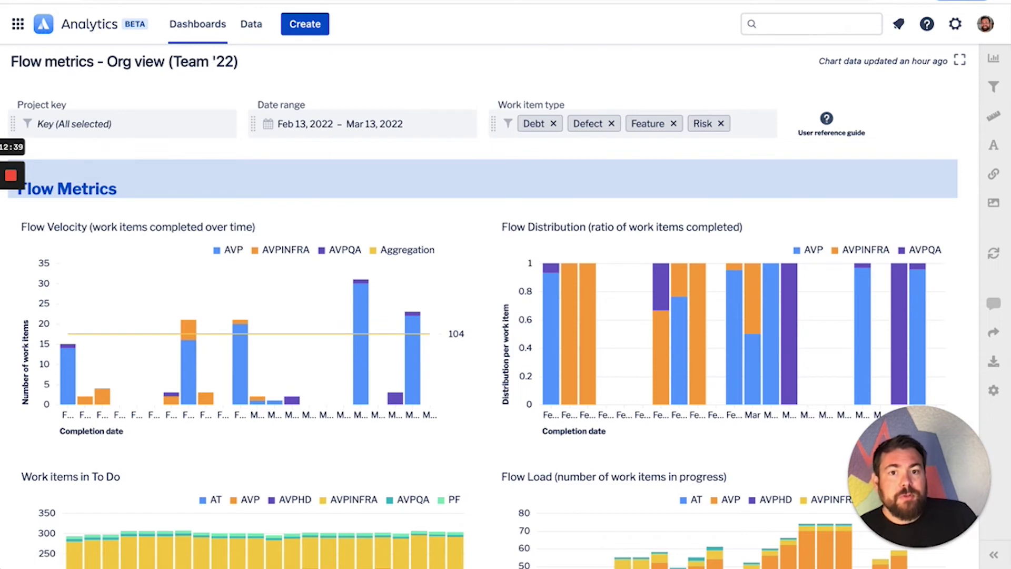
click(550, 1)
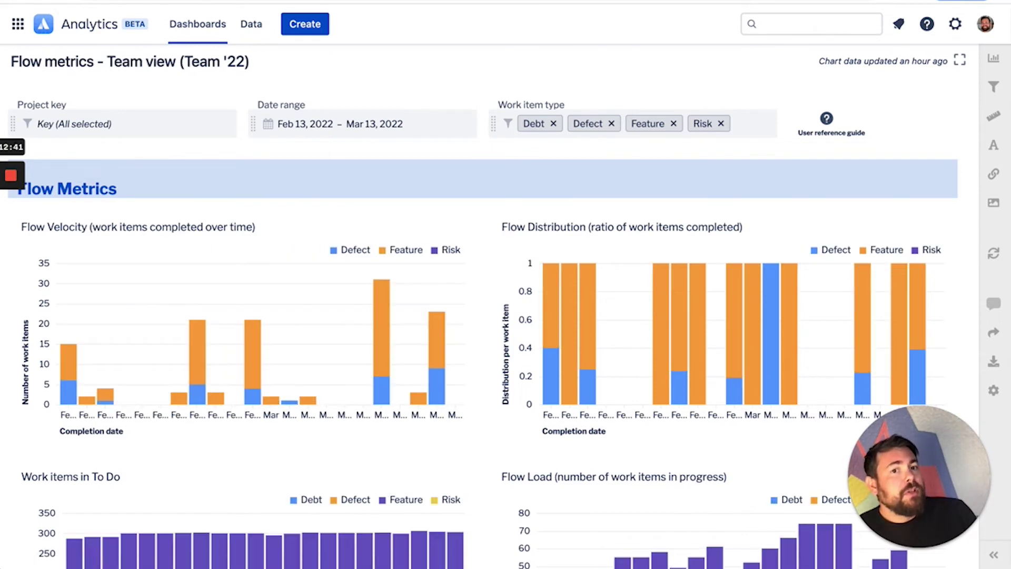
key(ctrl+Tab)
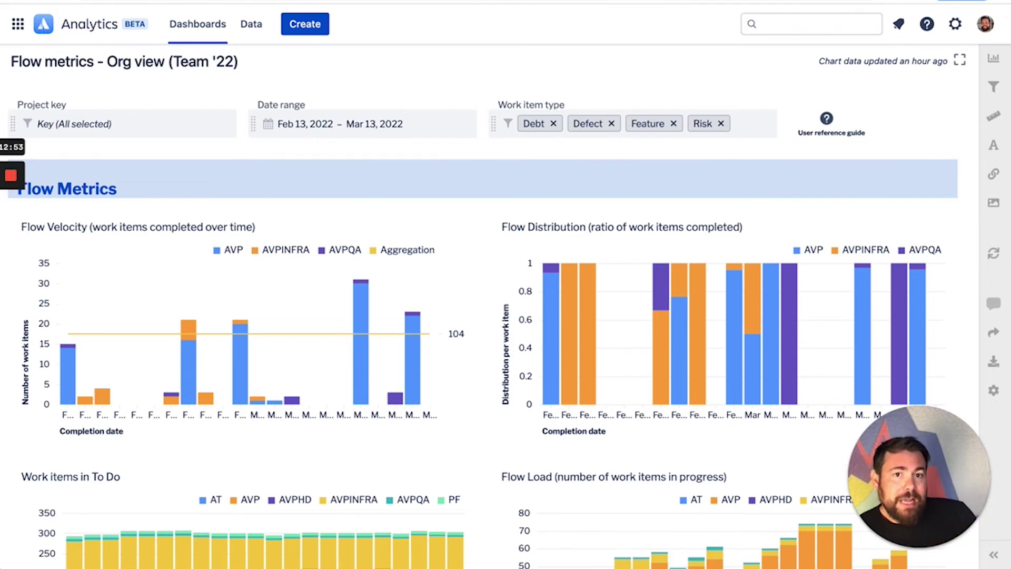
Open the Request Management Overview dashboard and examine its filters, quick overview figures and request charts.
key(ctrl+Tab)
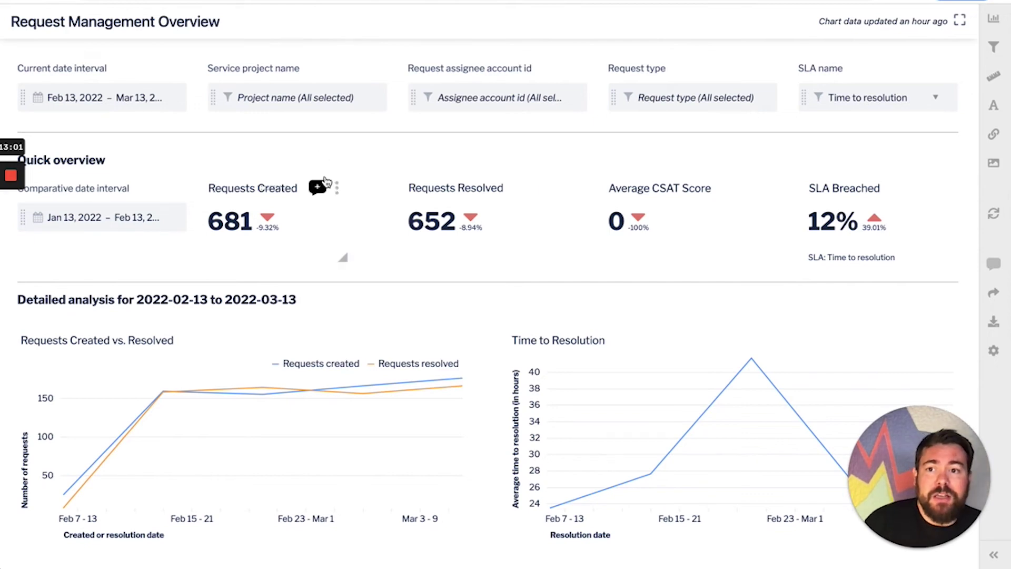
scroll(274, 188, down, 1)
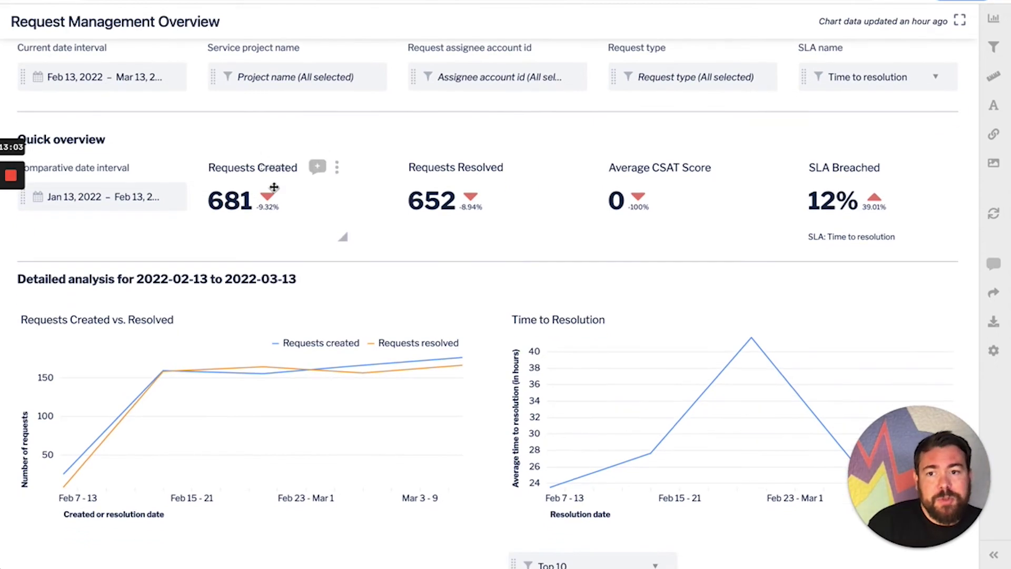
scroll(273, 186, up, 1)
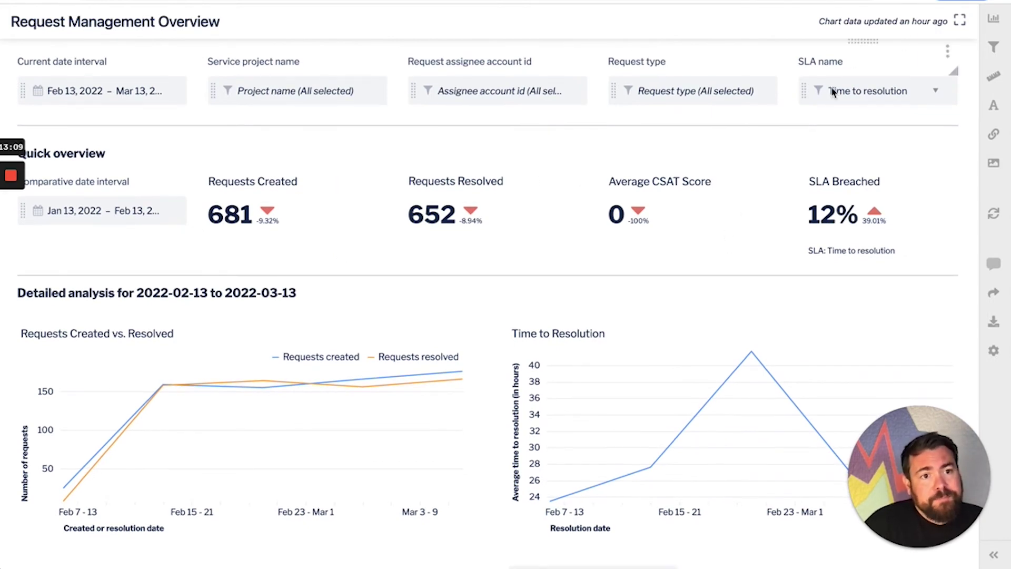
scroll(730, 239, down, 10)
scroll(724, 231, up, 7)
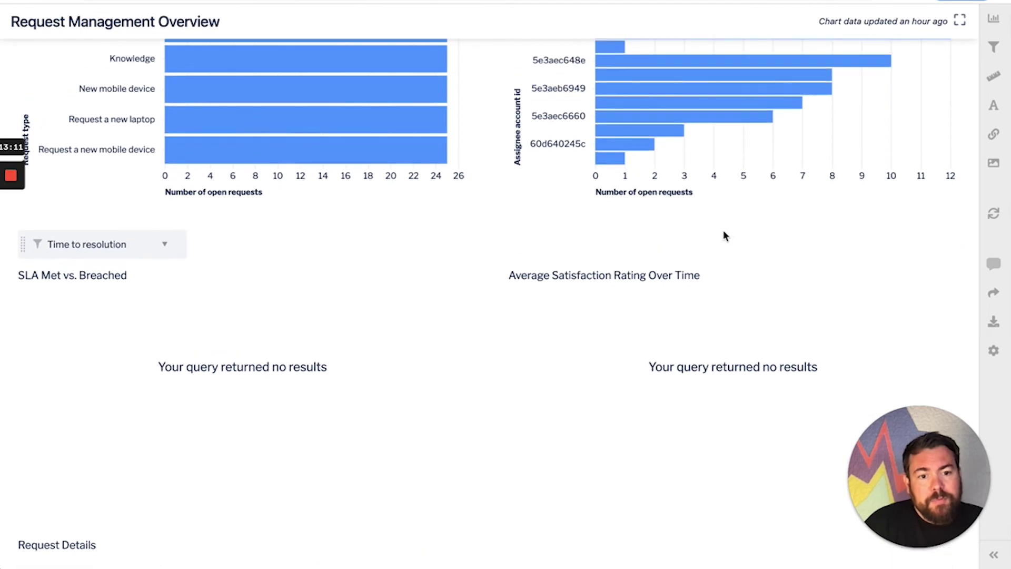
scroll(754, 167, up, 6)
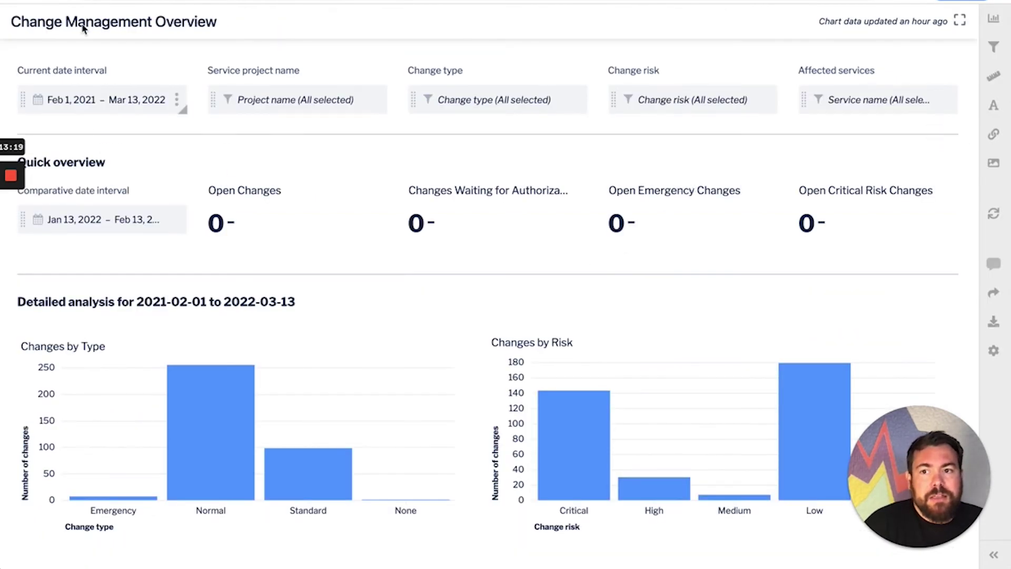
Examine the Change Management Overview dashboard's charts for change type, risk, failure rate and lead time.
scroll(633, 278, down, 4)
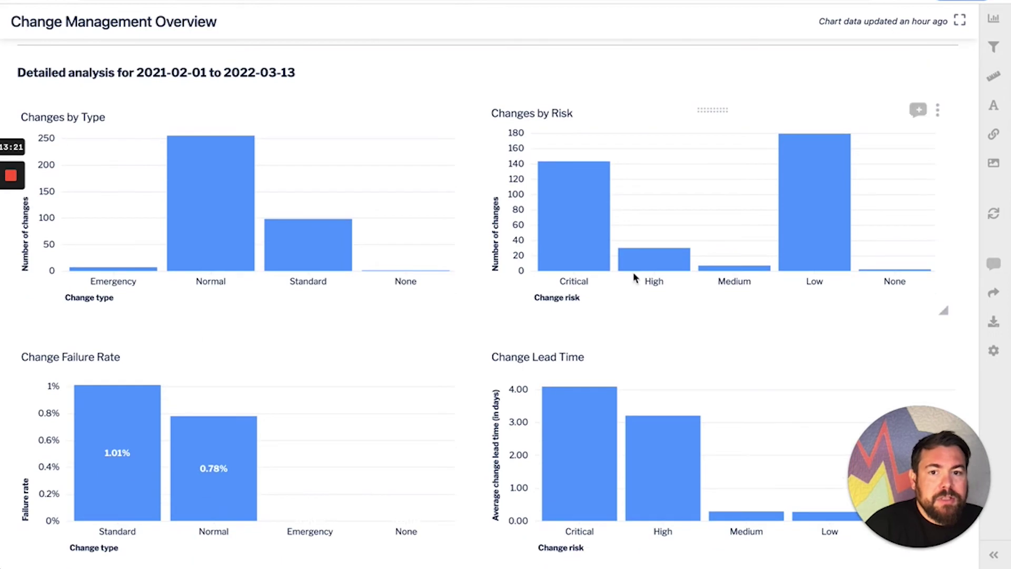
scroll(629, 268, down, 1)
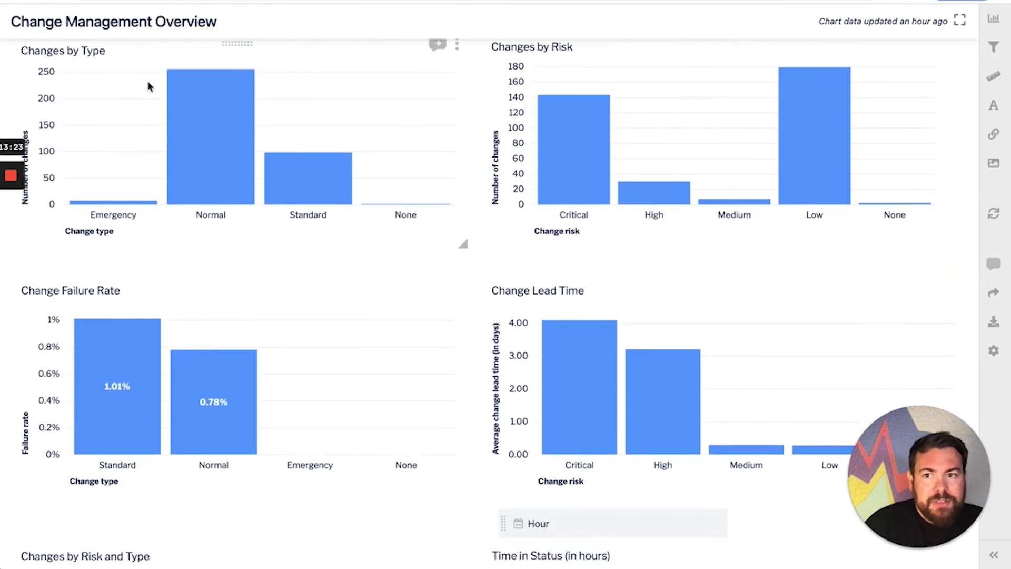
scroll(324, 164, up, 1)
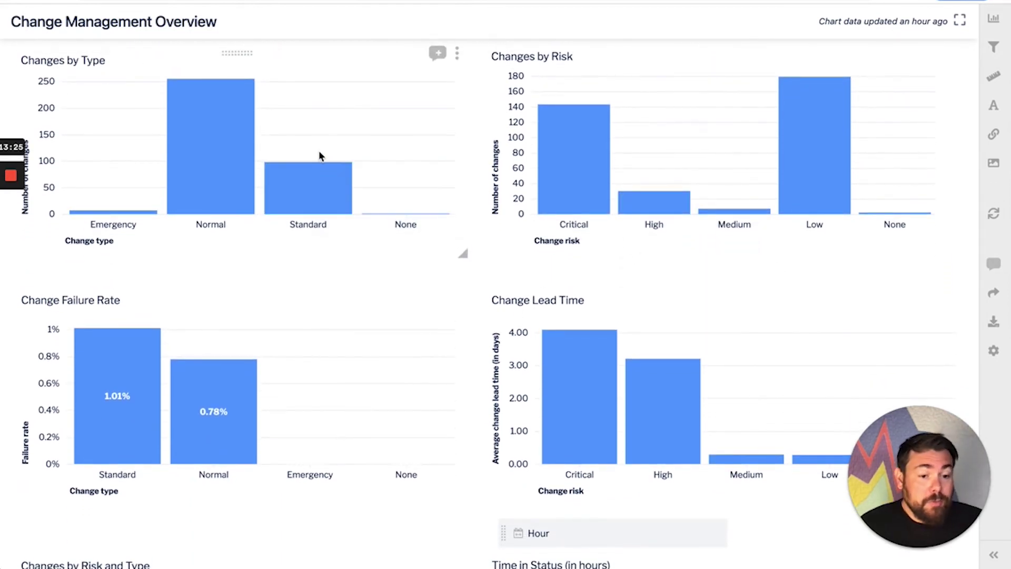
scroll(316, 150, up, 2)
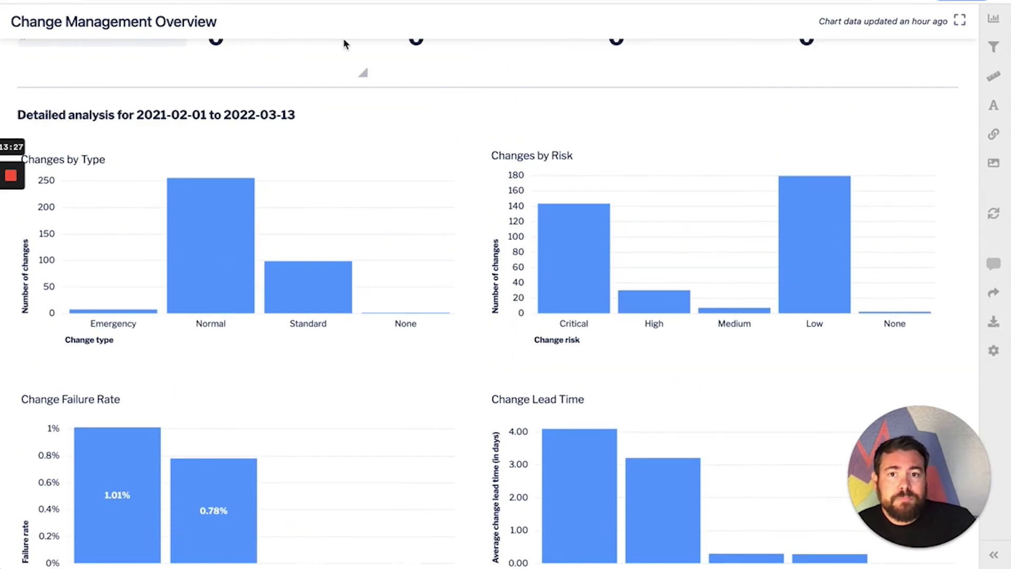
scroll(345, 43, up, 5)
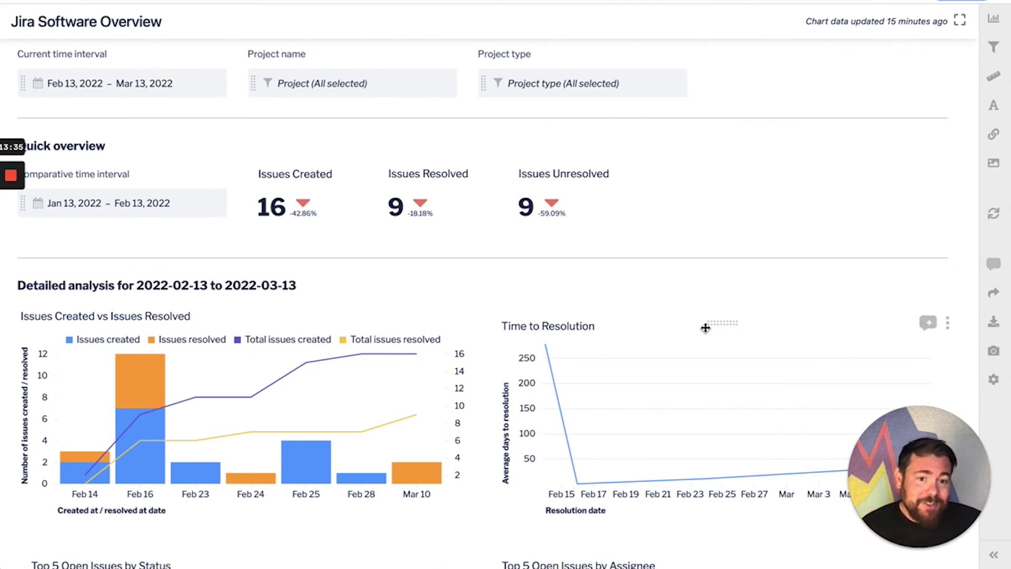
Move the Time to Resolution chart on the Jira Software Overview dashboard slightly up, level with the Issues Created vs Issues Resolved chart.
mouse_move(707, 325)
mouse_down()
mouse_move(590, 264)
mouse_move(714, 334)
mouse_move(736, 311)
mouse_move(706, 317)
mouse_up()
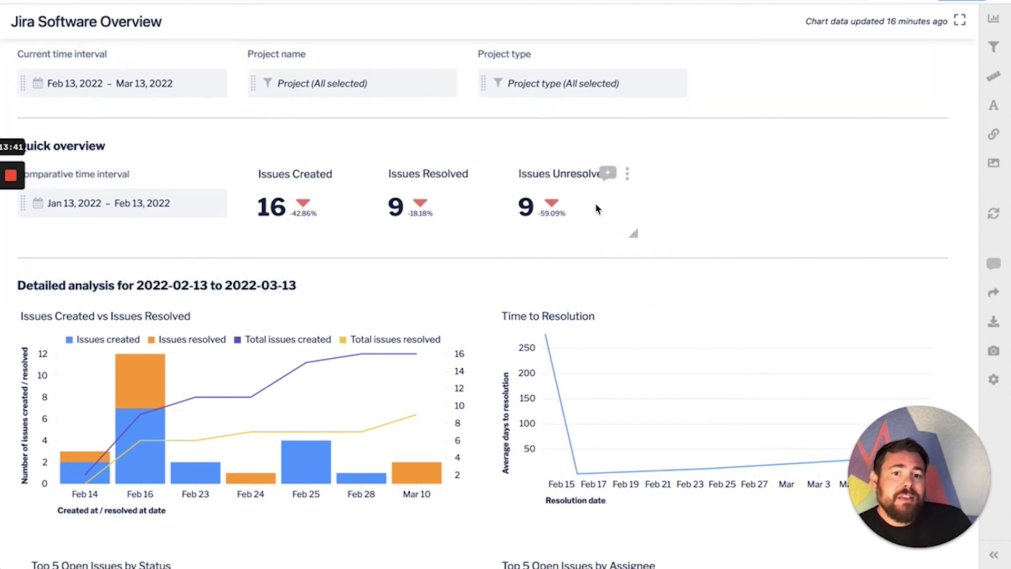
scroll(627, 181, up, 3)
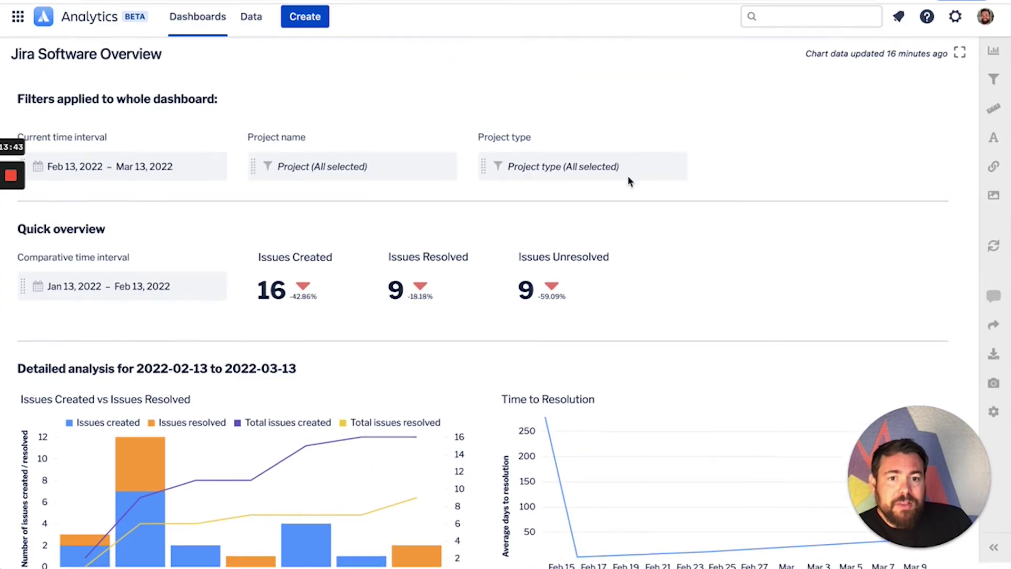
Start a new chart from the Jira Software Overview dashboard and browse the Atlassian Data Lake tables, previewing the Jira Issue columns.
click(993, 60)
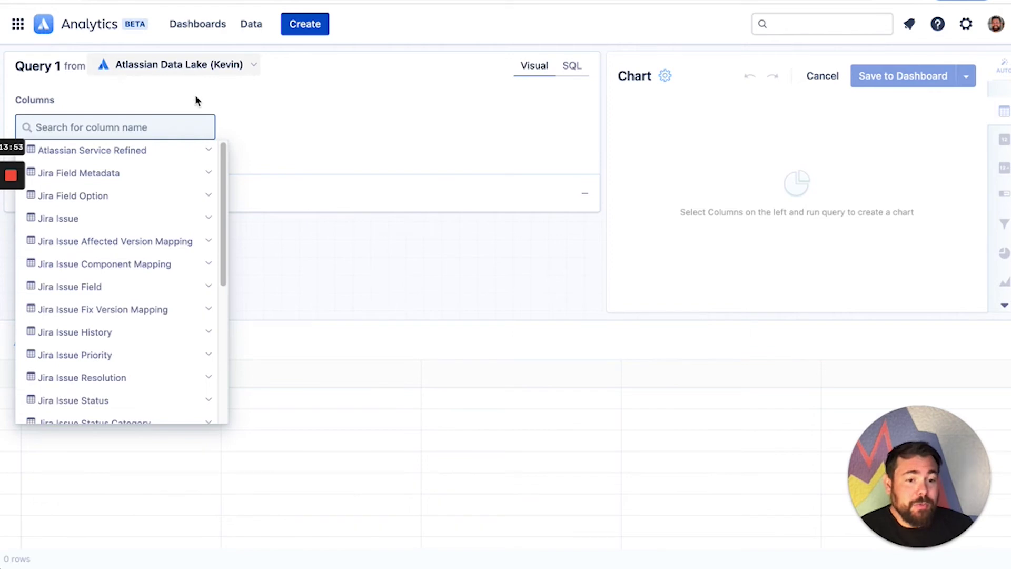
click(90, 222)
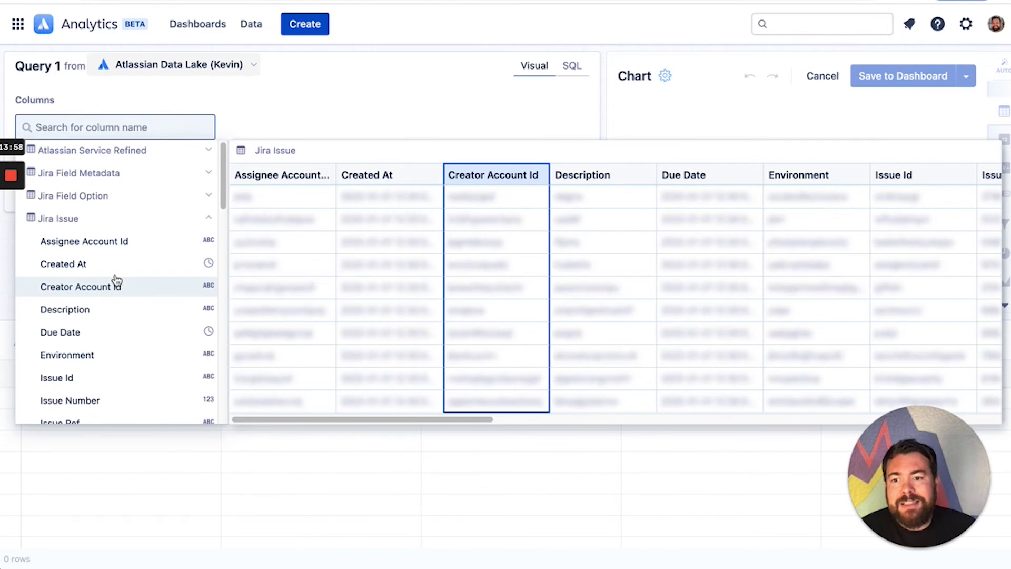
click(80, 220)
scroll(83, 168, down, 5)
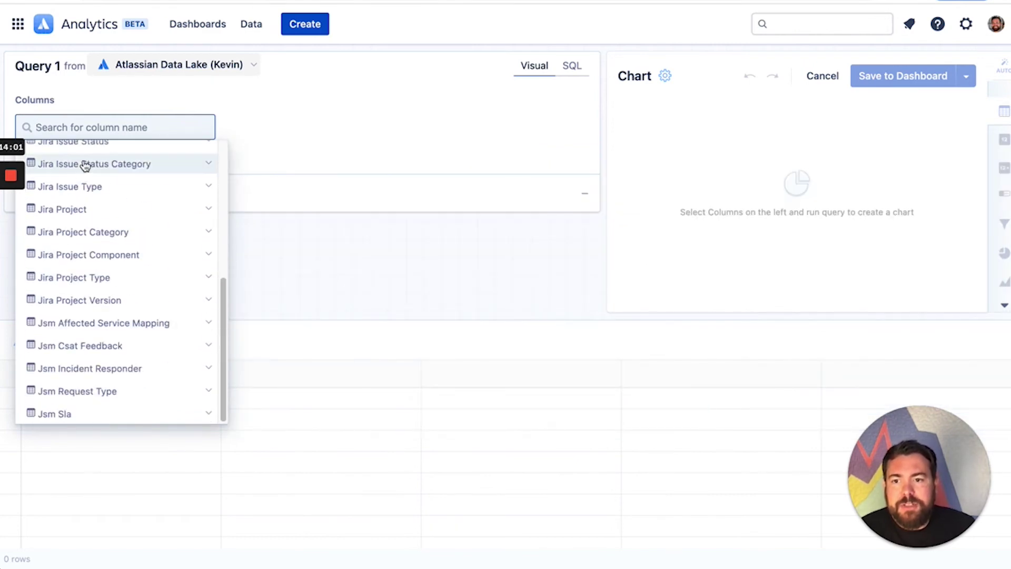
scroll(86, 264, up, 5)
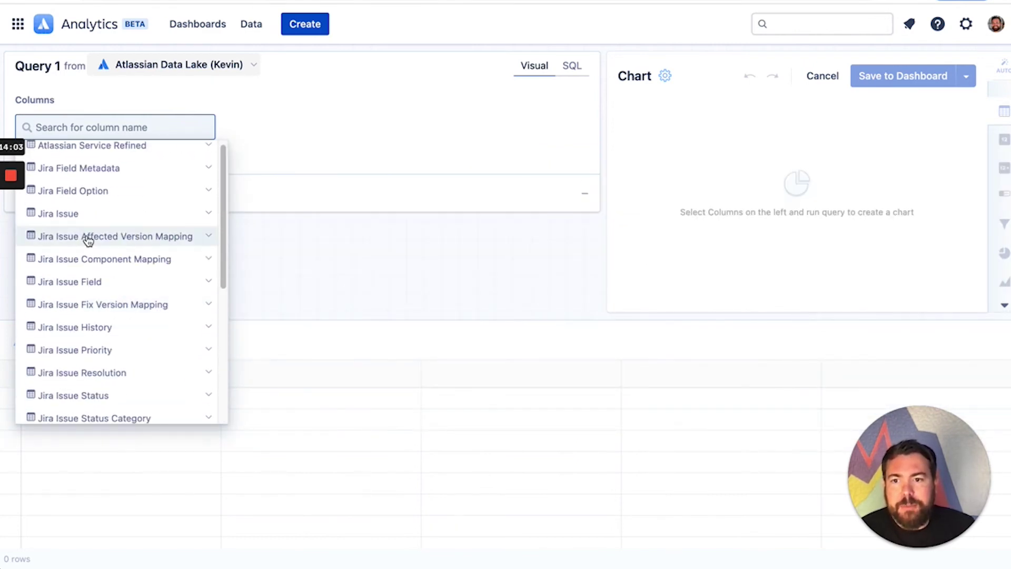
Add the Issue Id column from the Jira Issue table to the query and aggregate it as Count of distinct.
click(86, 220)
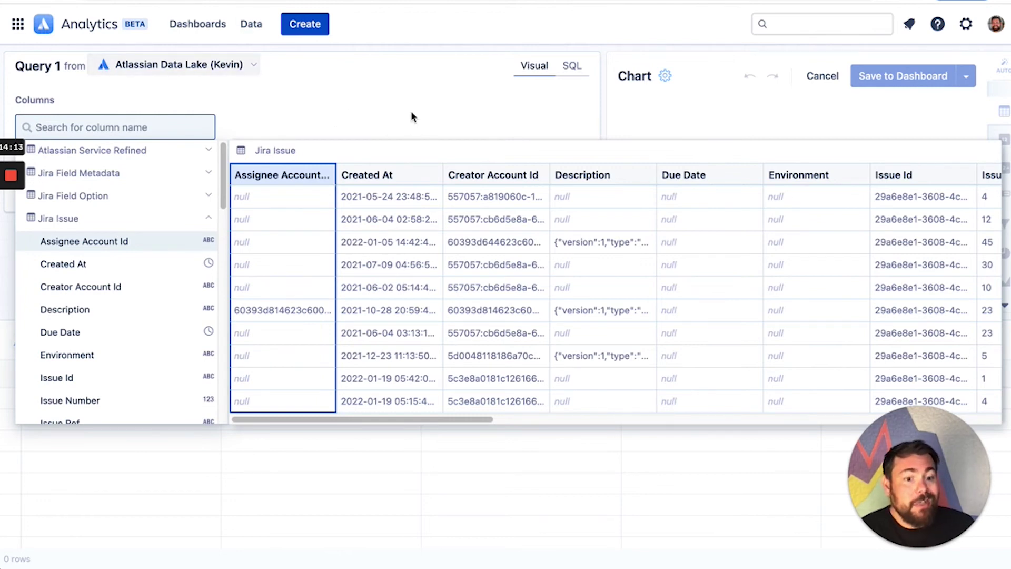
click(905, 179)
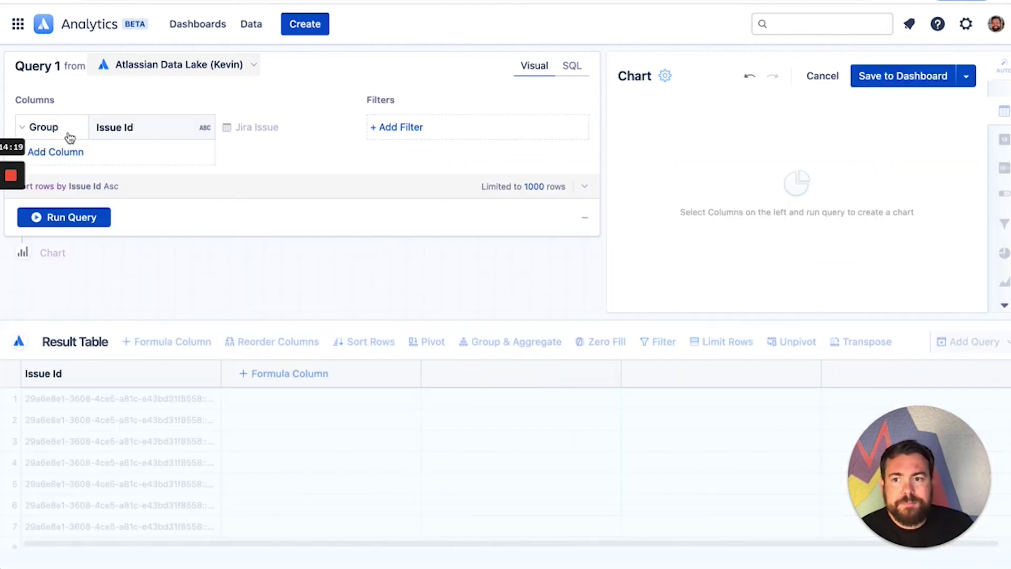
click(45, 128)
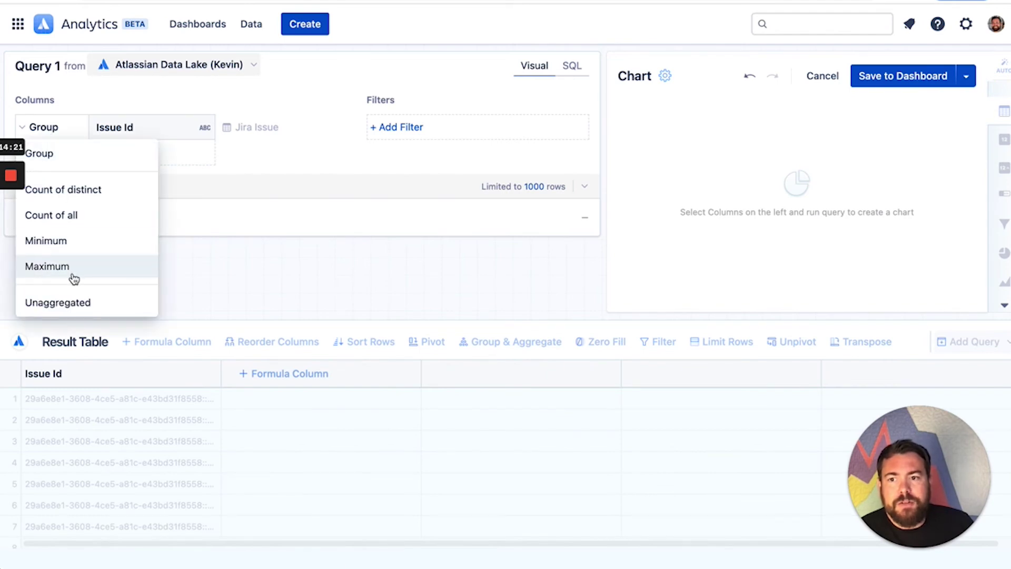
click(59, 188)
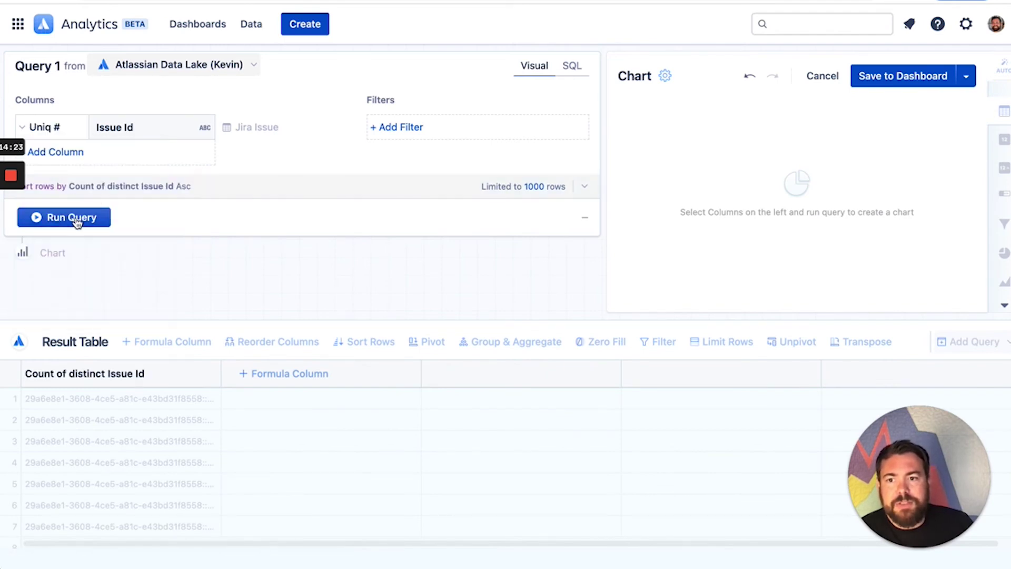
Add the Name column from the Jira Issue Type table to the query as a grouping column.
click(52, 151)
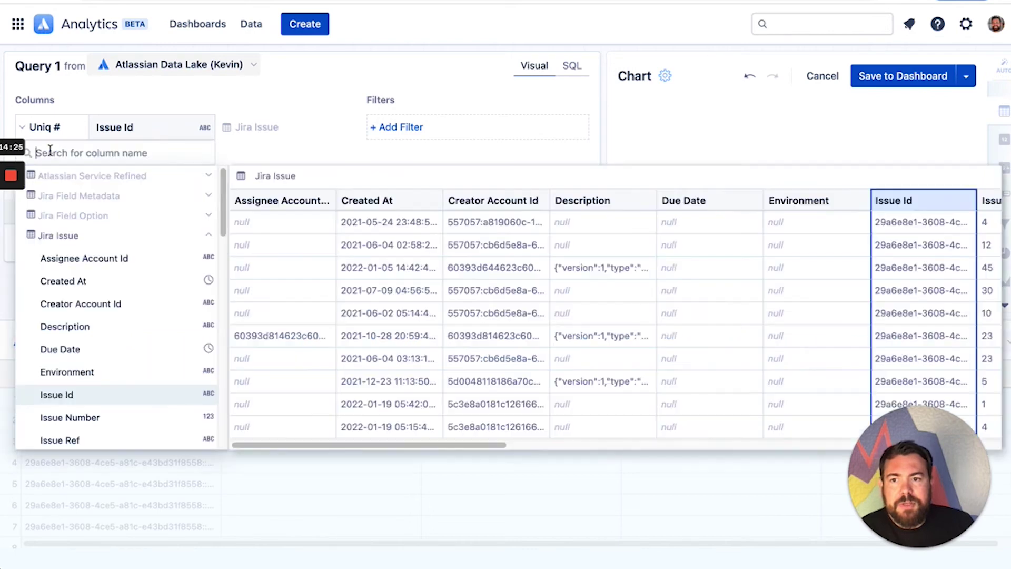
click(44, 235)
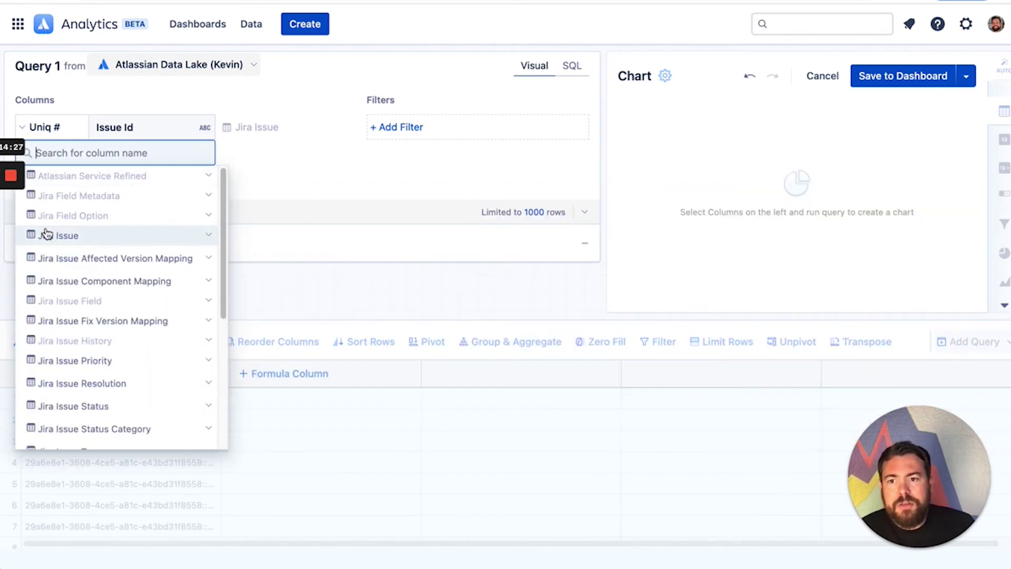
scroll(66, 345, down, 2)
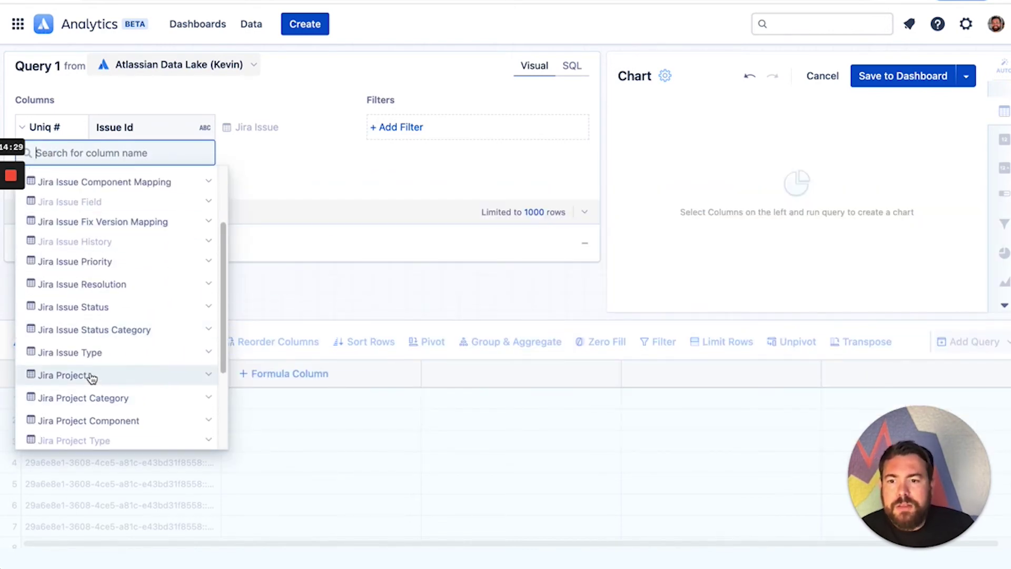
click(82, 352)
scroll(82, 358, down, 1)
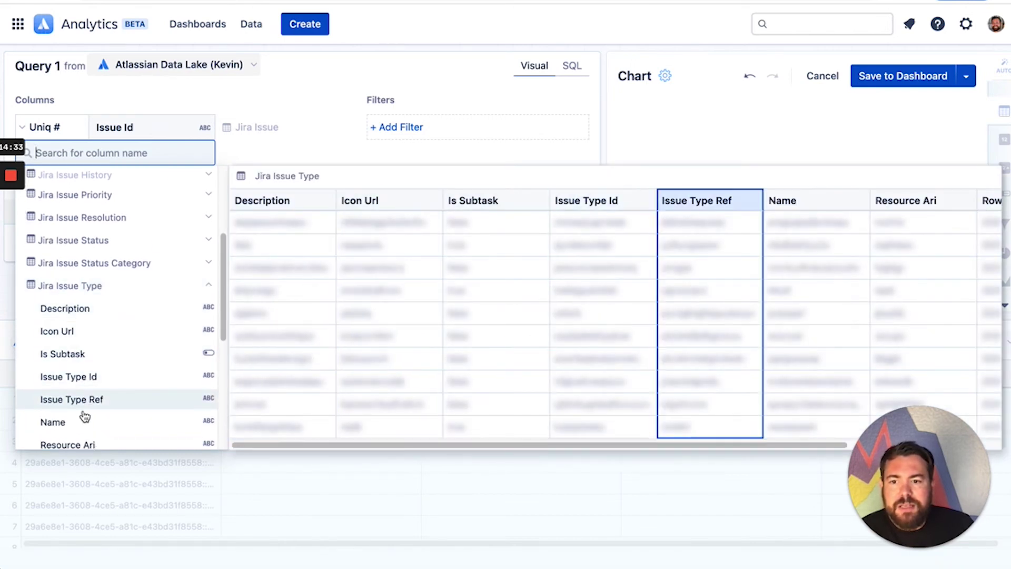
scroll(104, 295, down, 1)
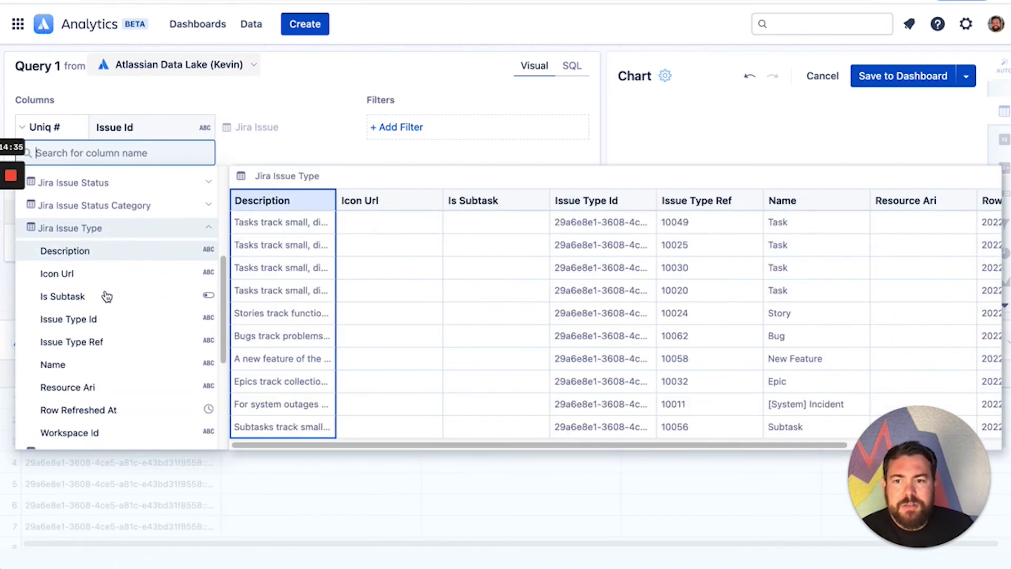
drag(453, 445, 640, 447)
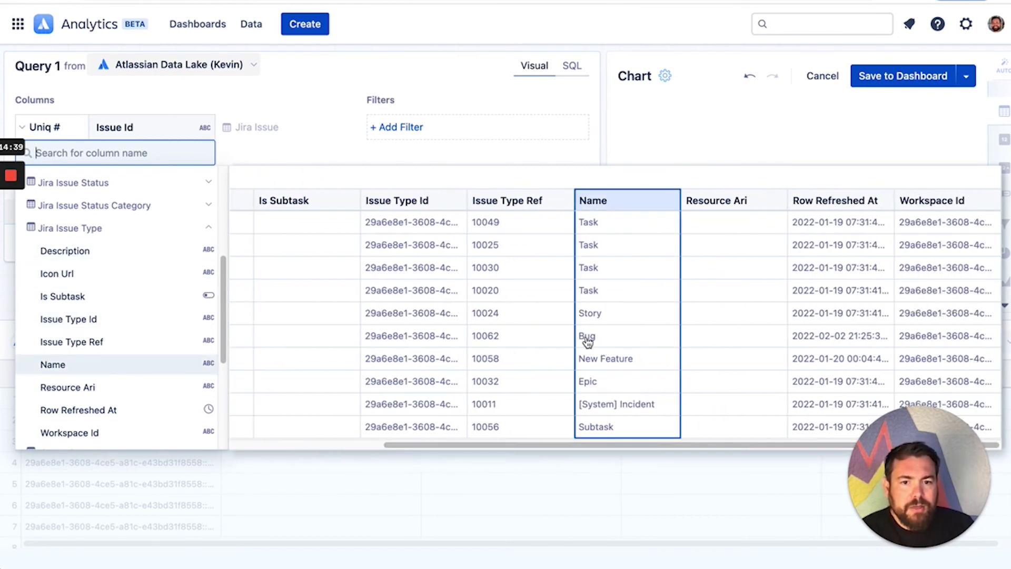
click(594, 205)
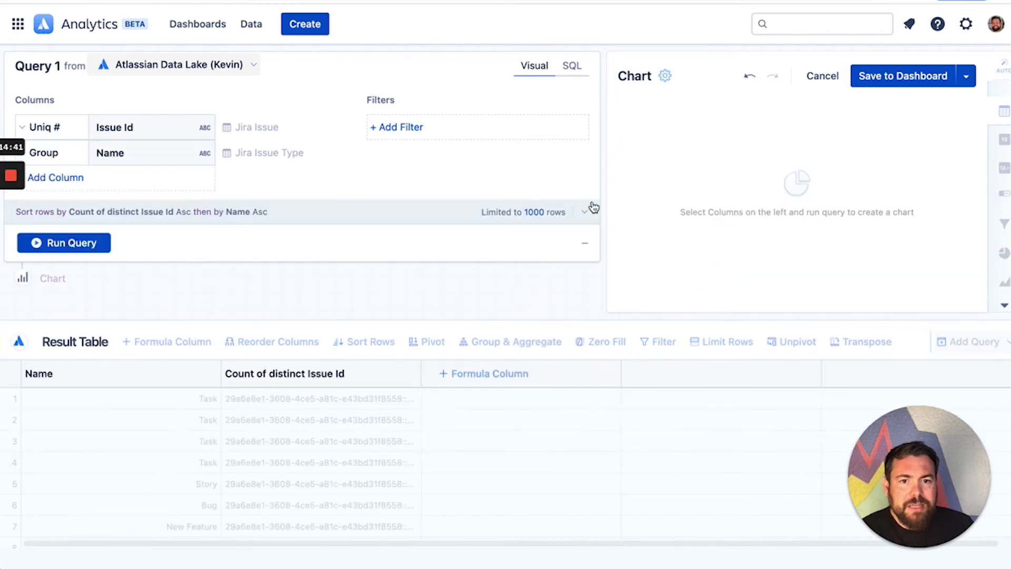
Run the query and display the issue counts per type as a bar chart.
click(72, 243)
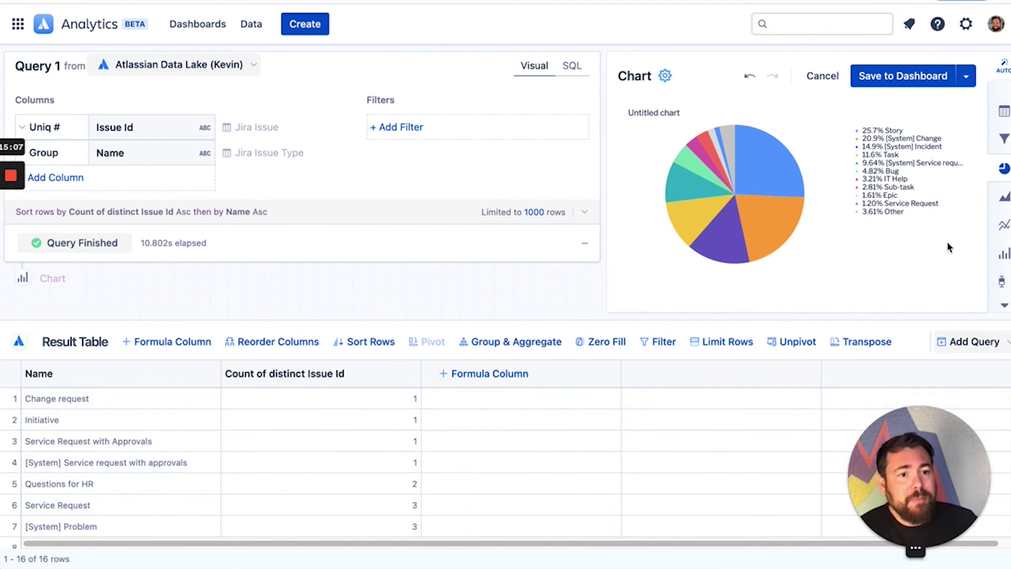
click(1003, 255)
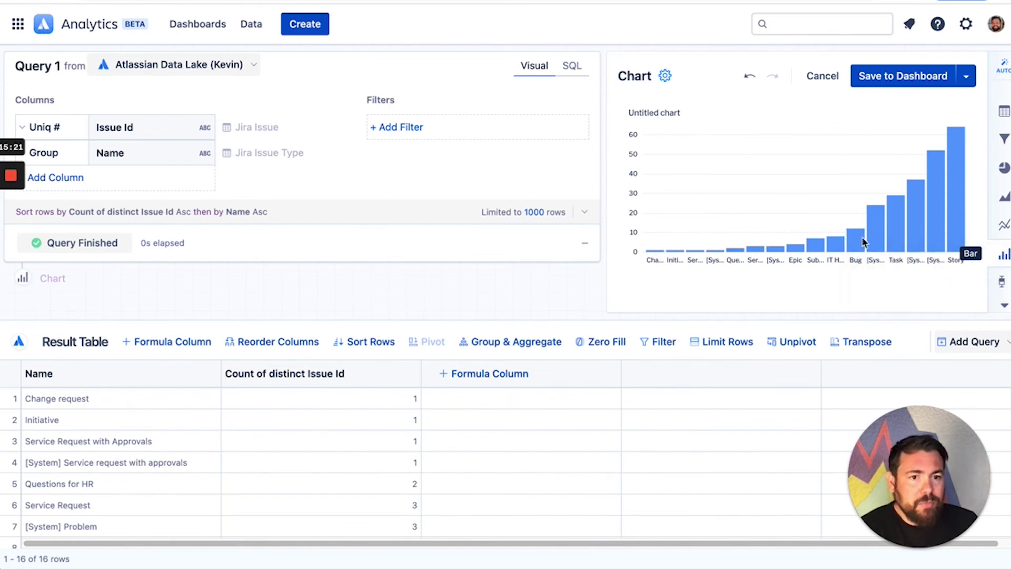
Add a query filter requiring the Jira Issue Type Name to equal Bug.
click(397, 127)
scroll(479, 342, down, 2)
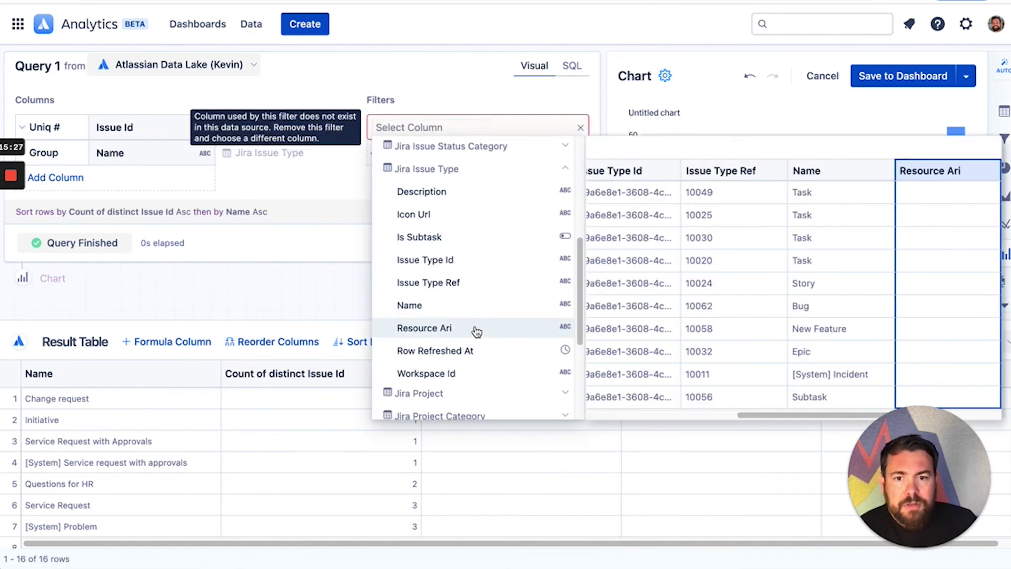
click(466, 308)
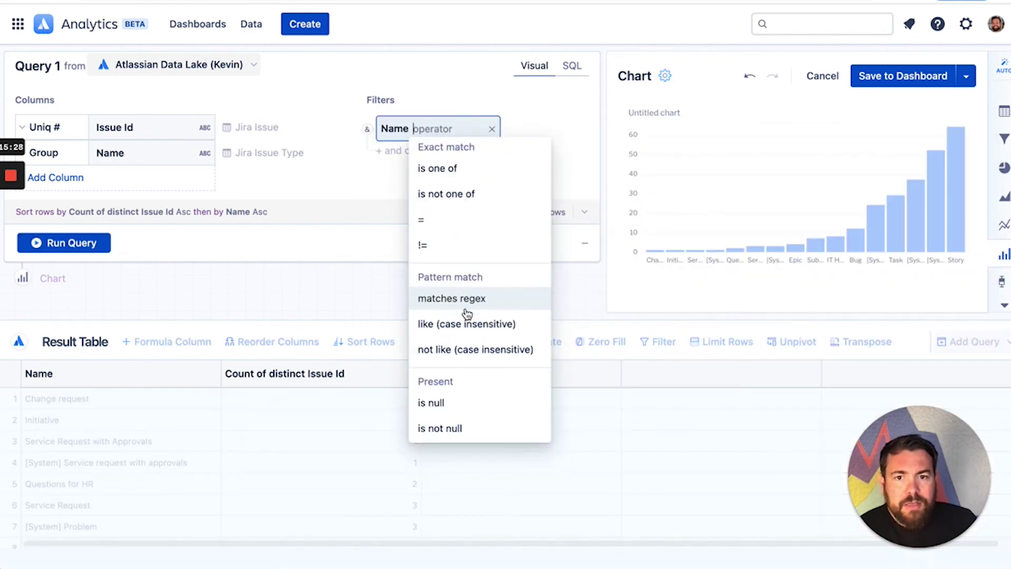
click(456, 228)
text(")
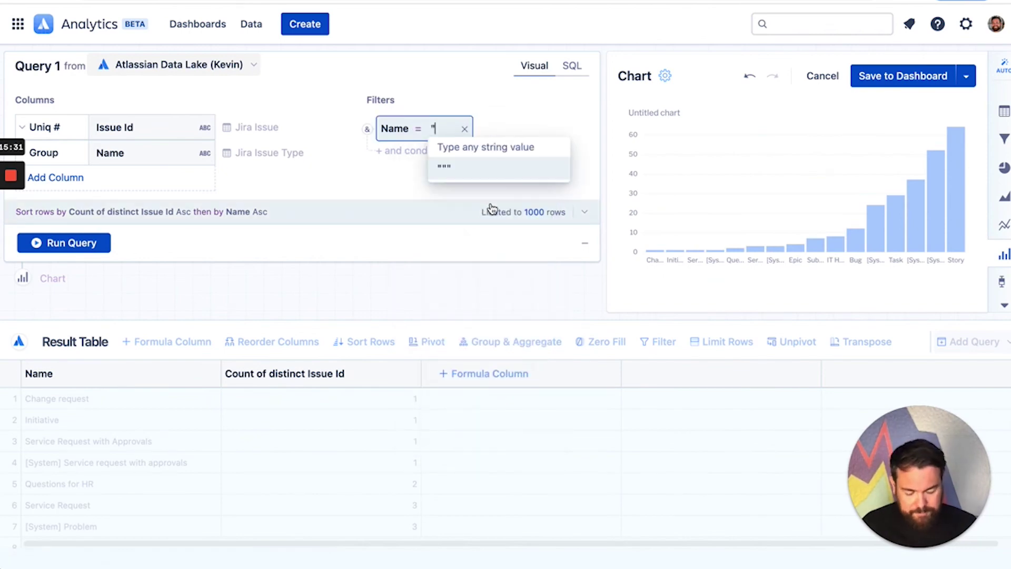
text(Bug")
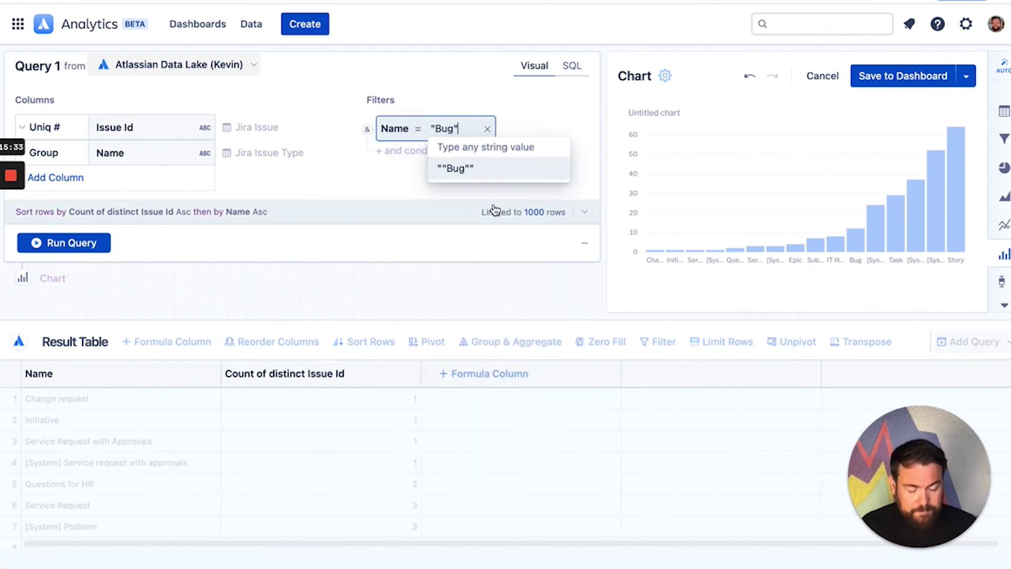
key(Return)
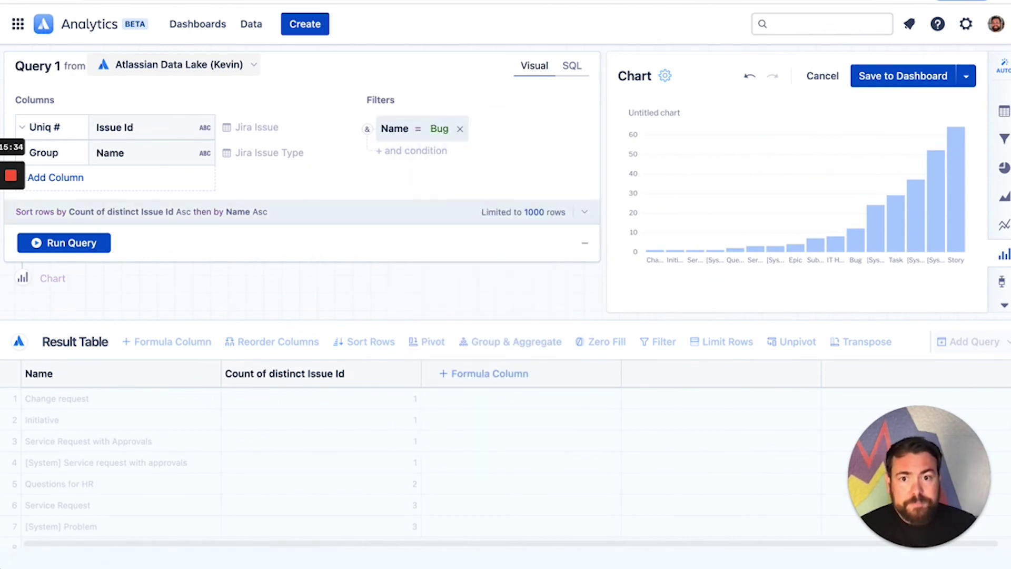
Hide the Name column in the filtered query's result and display the count as a Single Value chart.
click(1004, 109)
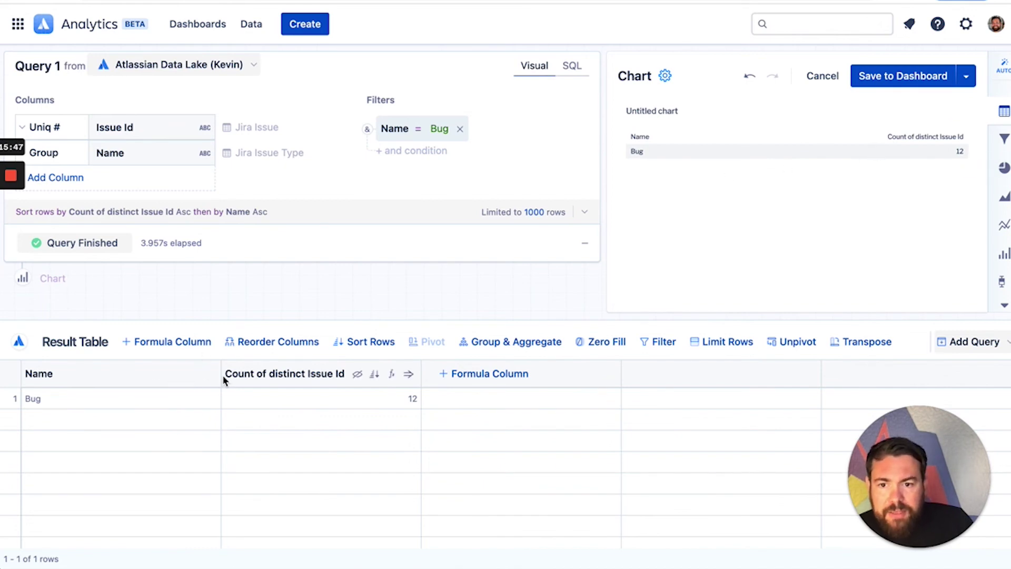
click(157, 375)
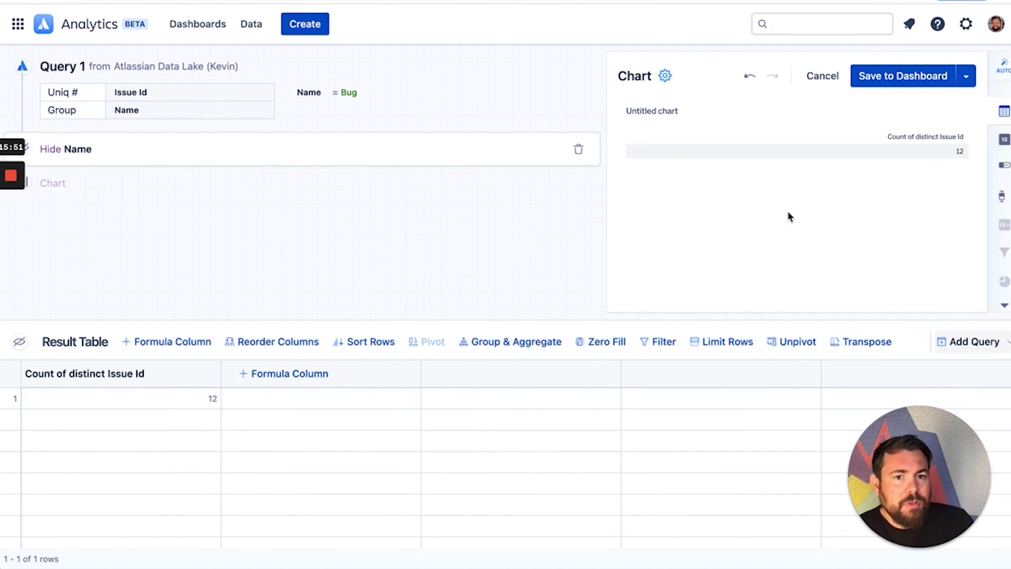
click(1004, 142)
Title the chart "# of Bugs" and save it to the dashboard.
click(648, 110)
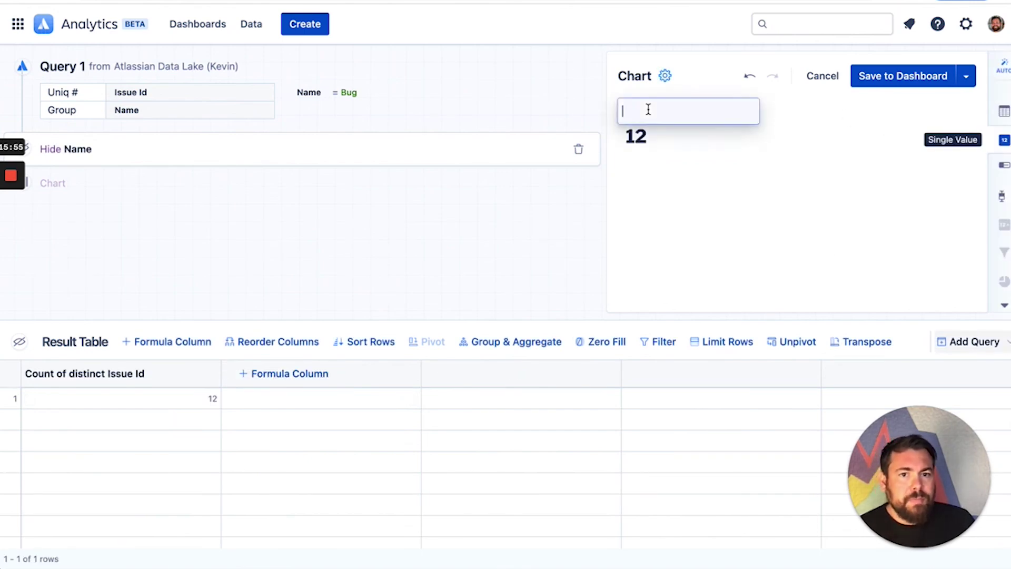
text(# of )
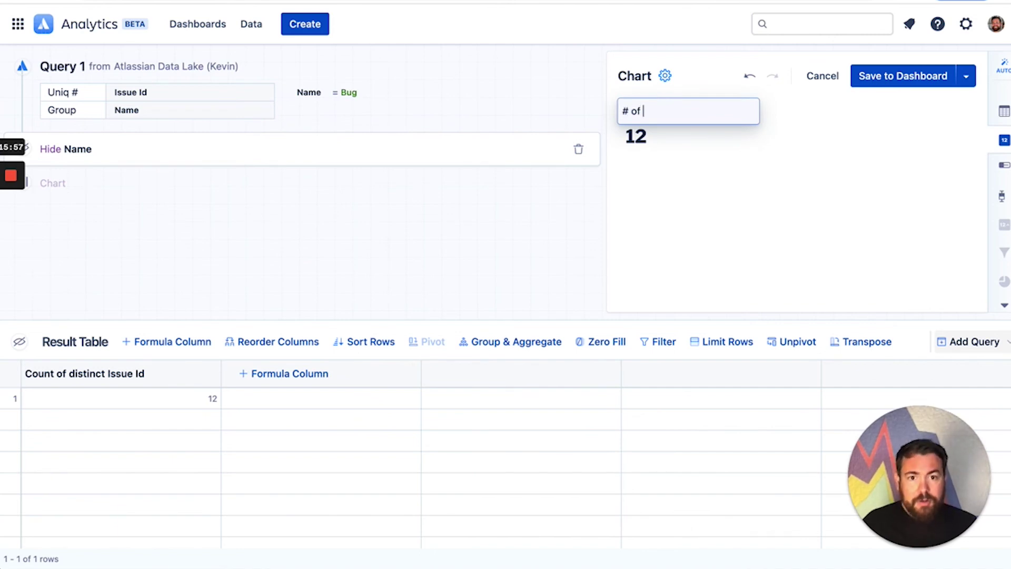
text(Bugs)
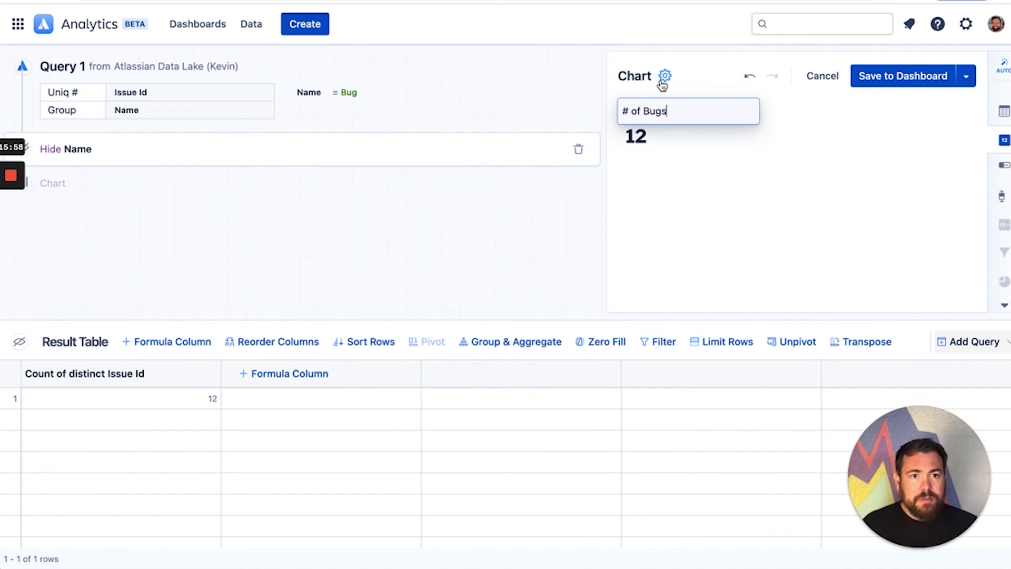
click(908, 79)
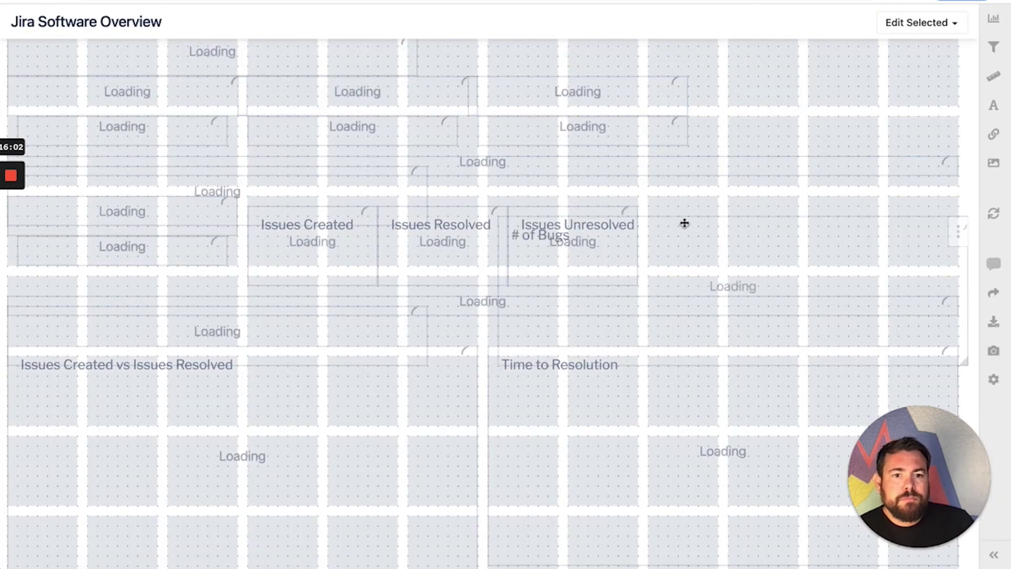
Shrink the # of Bugs chart to a small tile and place it beside Issues Unresolved in the Quick overview row.
click(679, 160)
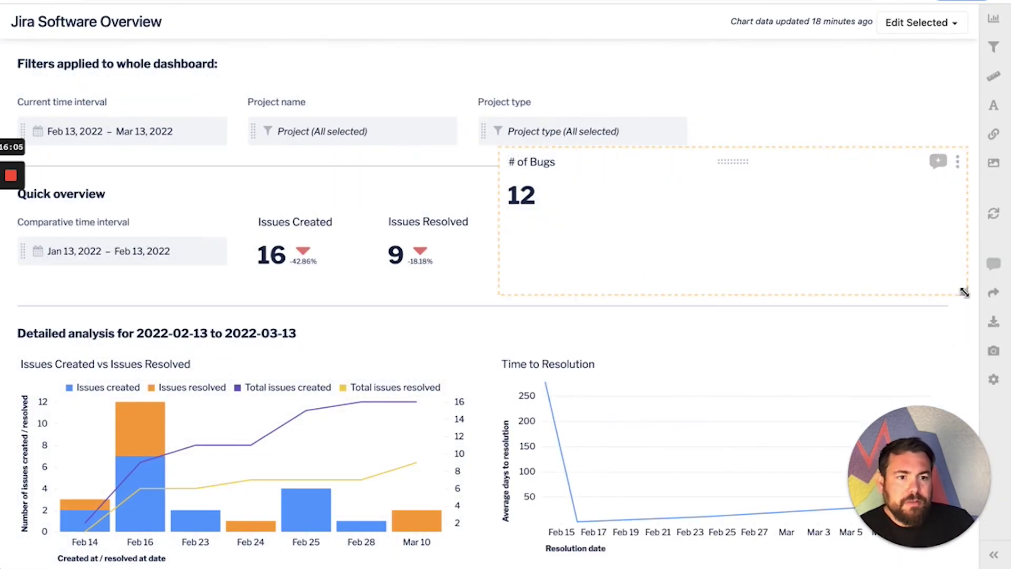
drag(958, 289, 592, 223)
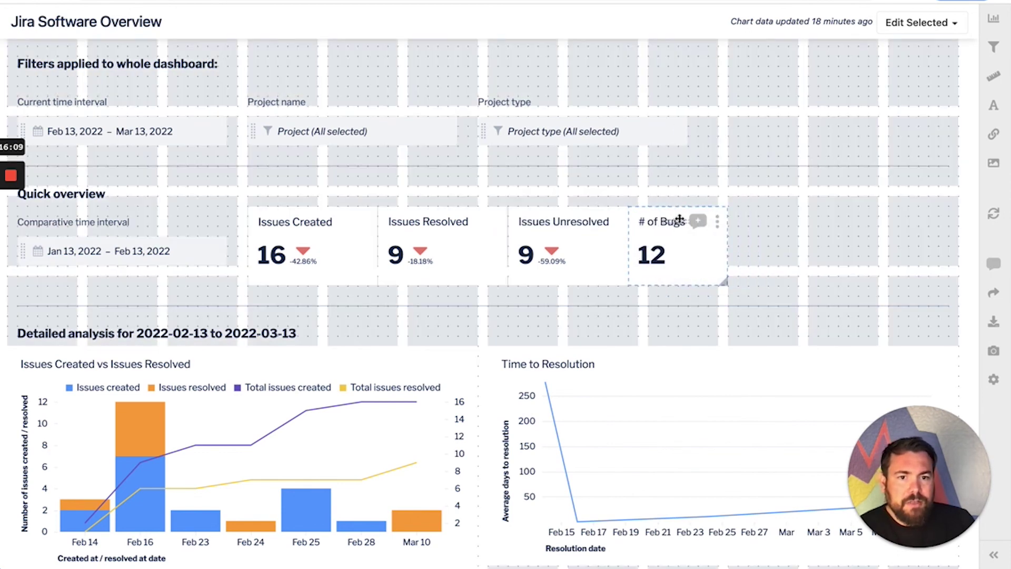
click(693, 217)
click(869, 220)
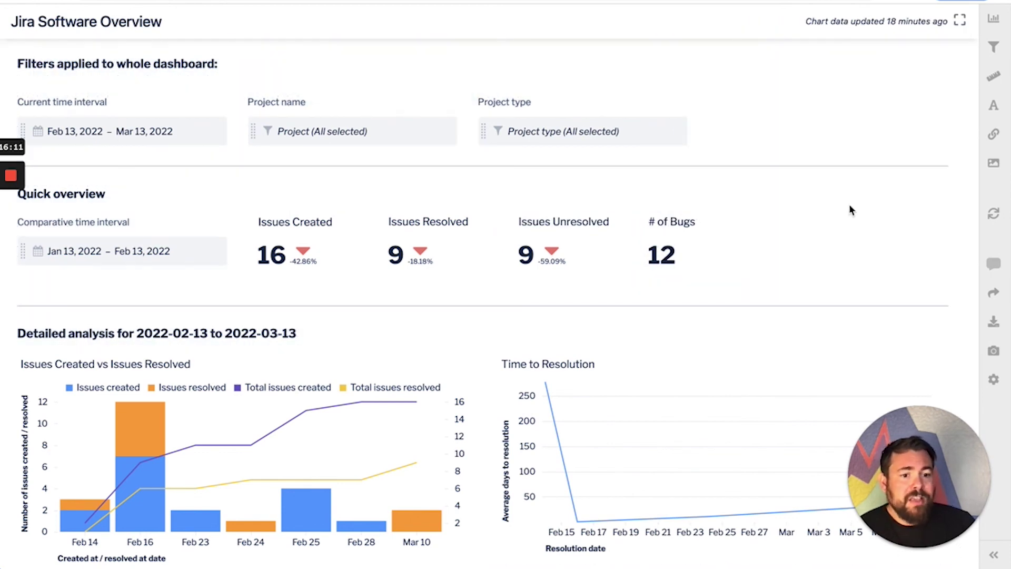
Copy the Issues Unresolved chart to the Jira Software Overview dashboard.
mouse_move(732, 224)
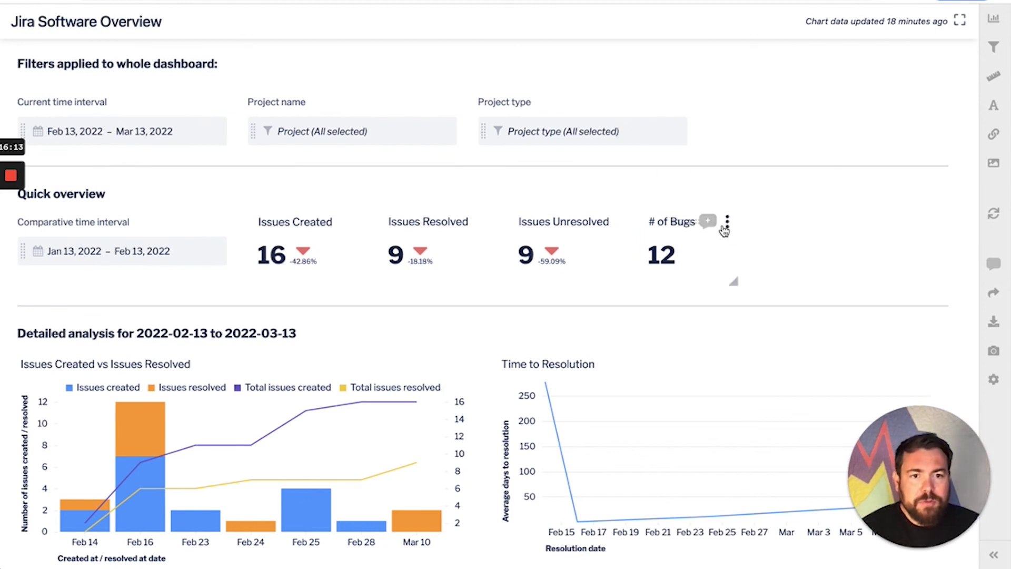
click(627, 221)
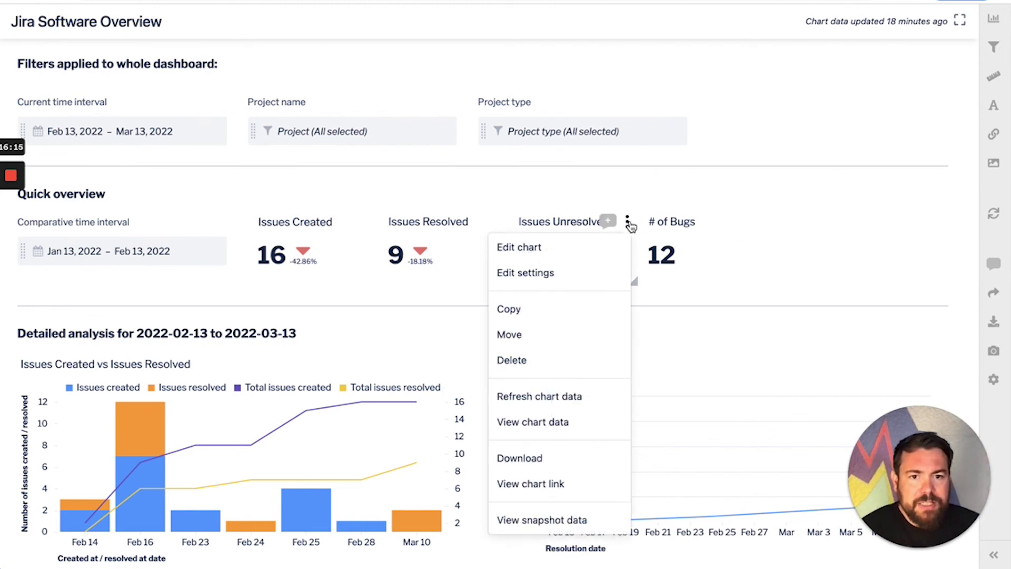
click(560, 310)
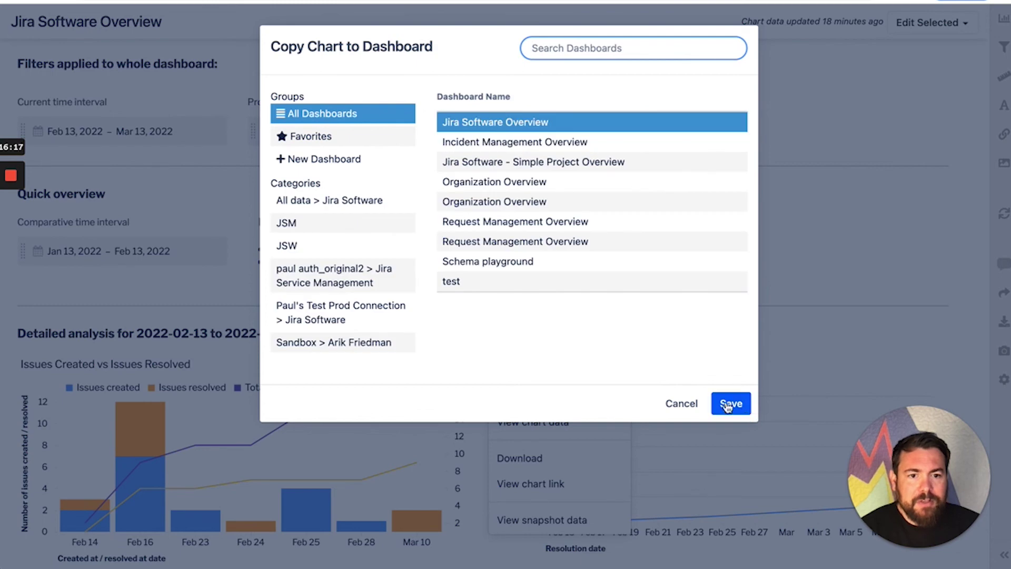
click(729, 402)
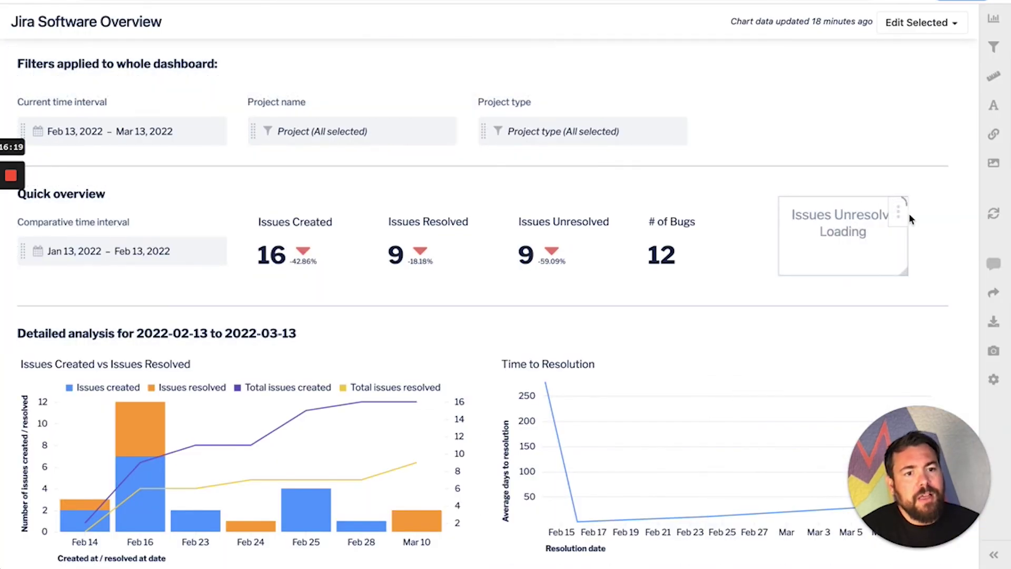
Open the copied Issues Unresolved chart for editing and open its Issues query in the visual editor.
click(898, 212)
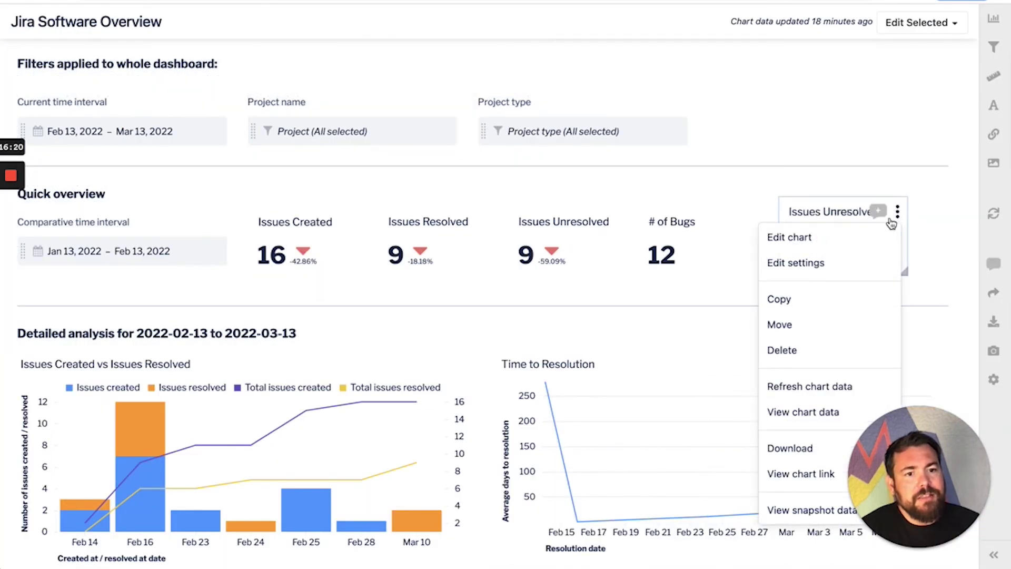
click(805, 240)
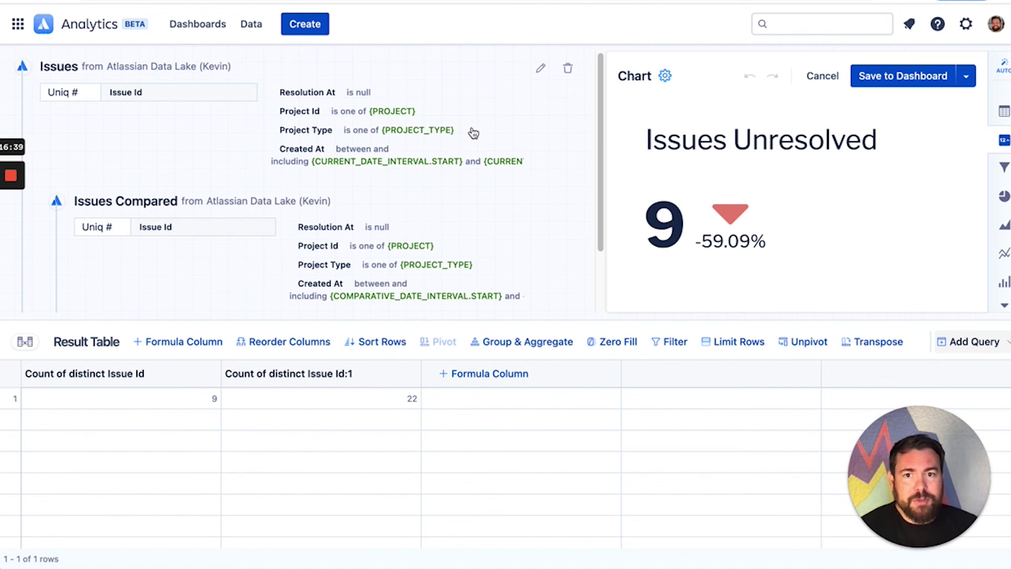
click(431, 104)
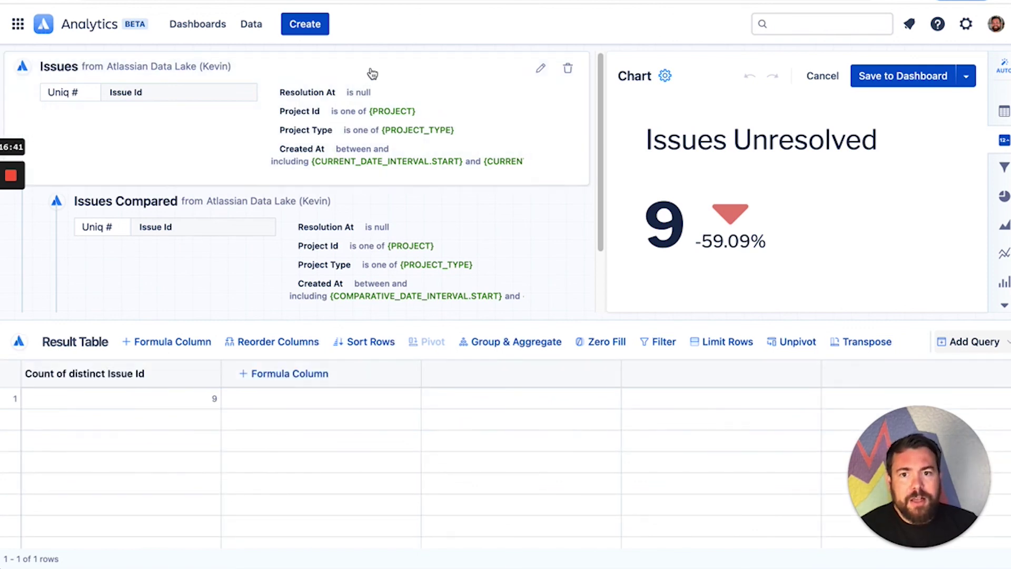
click(543, 68)
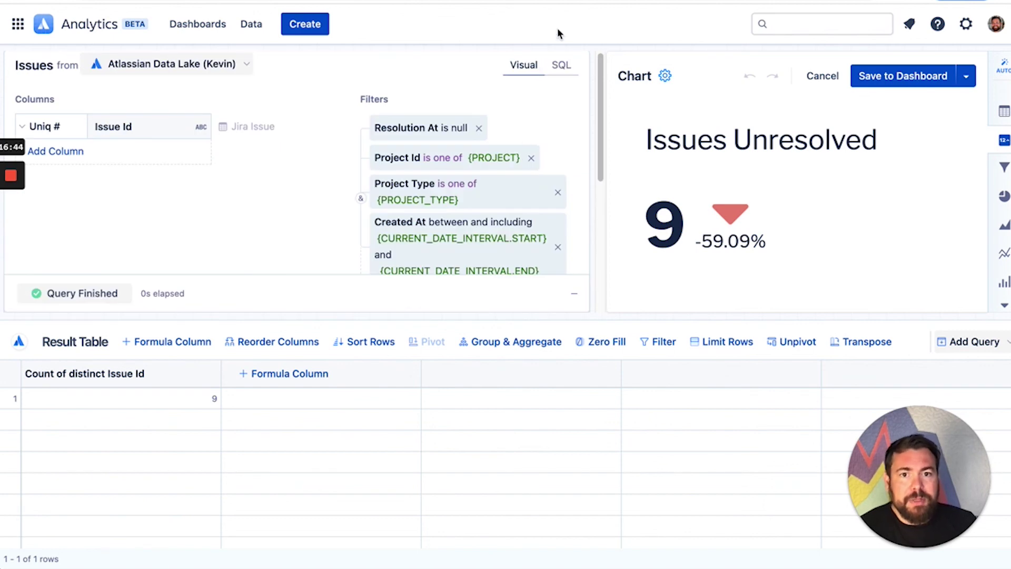
Switch the Issues query to SQL and replace the word "Issue" in the FROM clause's table alias with "slfjsdf".
click(561, 66)
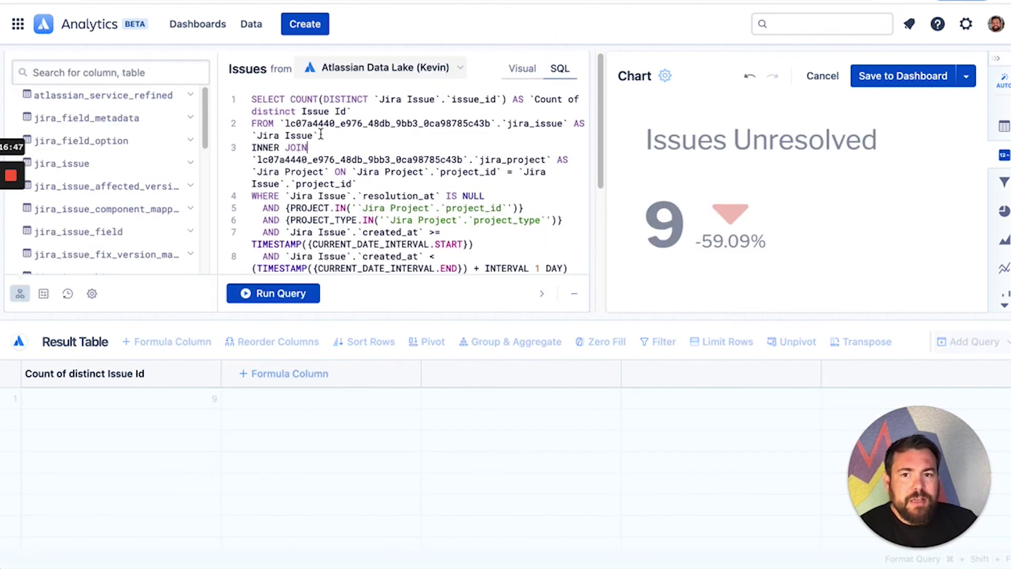
drag(334, 154, 195, 53)
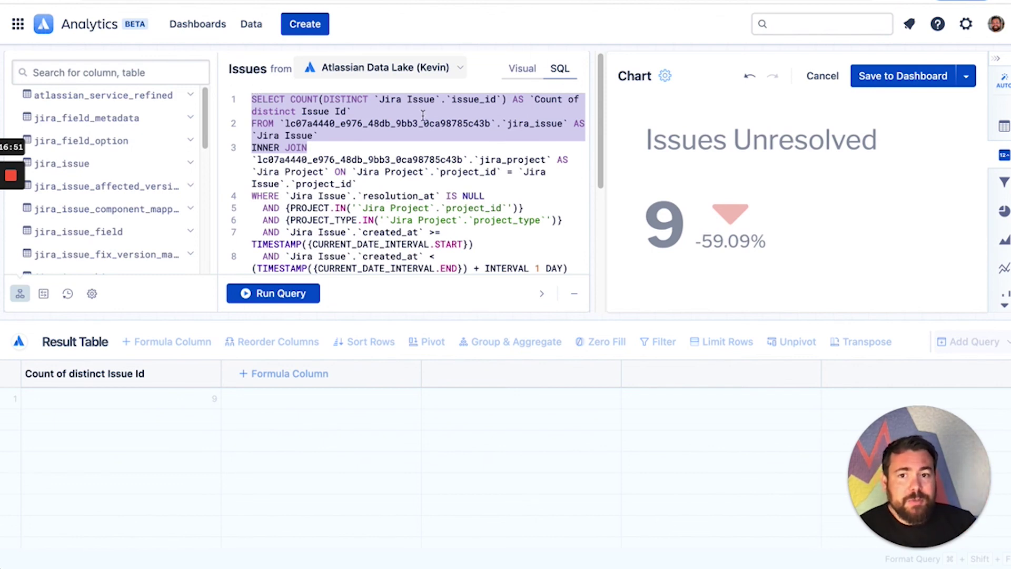
click(280, 95)
drag(268, 104, 509, 220)
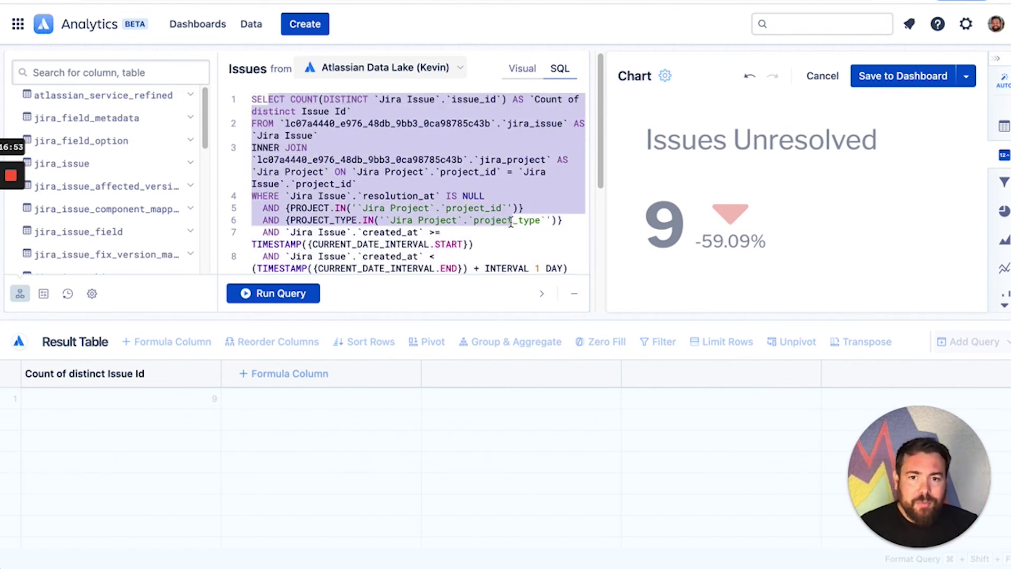
click(509, 220)
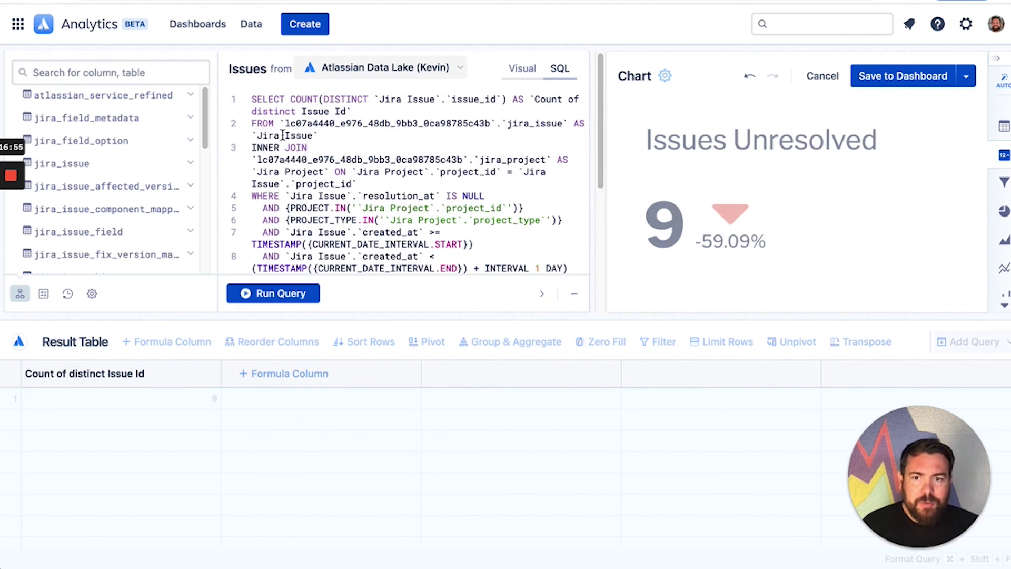
double_click(299, 135)
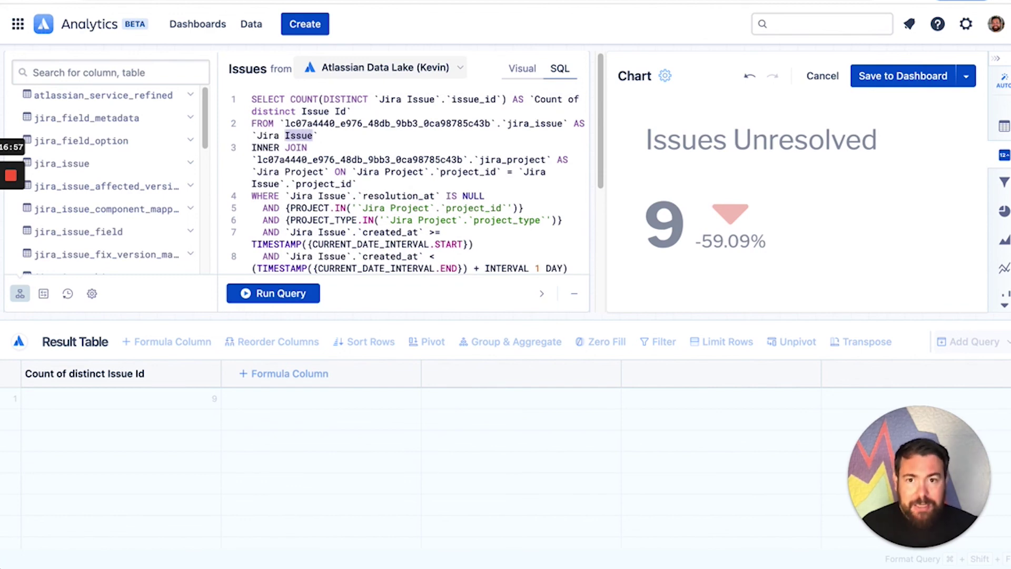
text(slfjsdf)
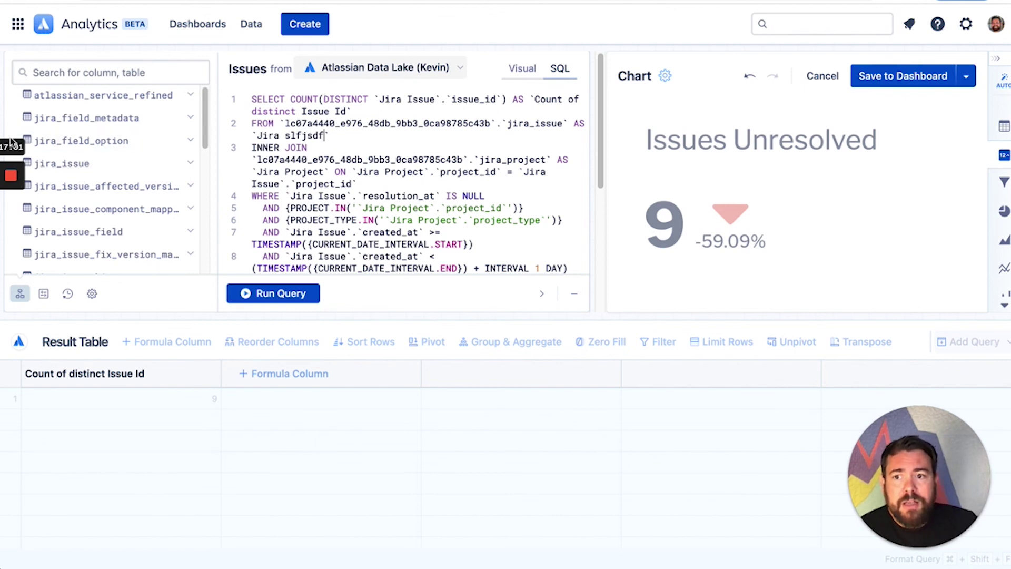
Show the dashboard variables available to the SQL query, and return to the dashboards list.
click(43, 295)
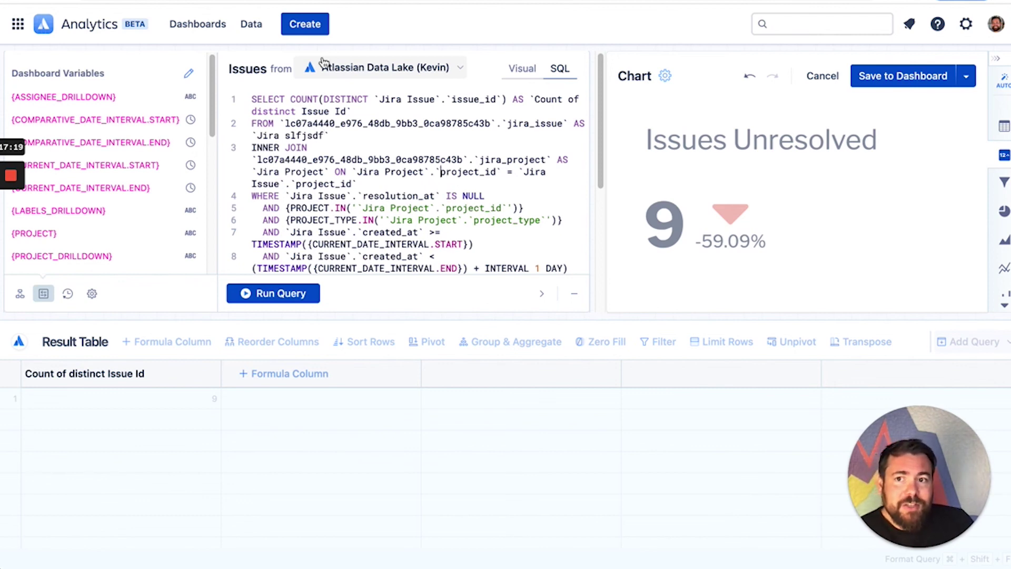
key(super+bracketleft)
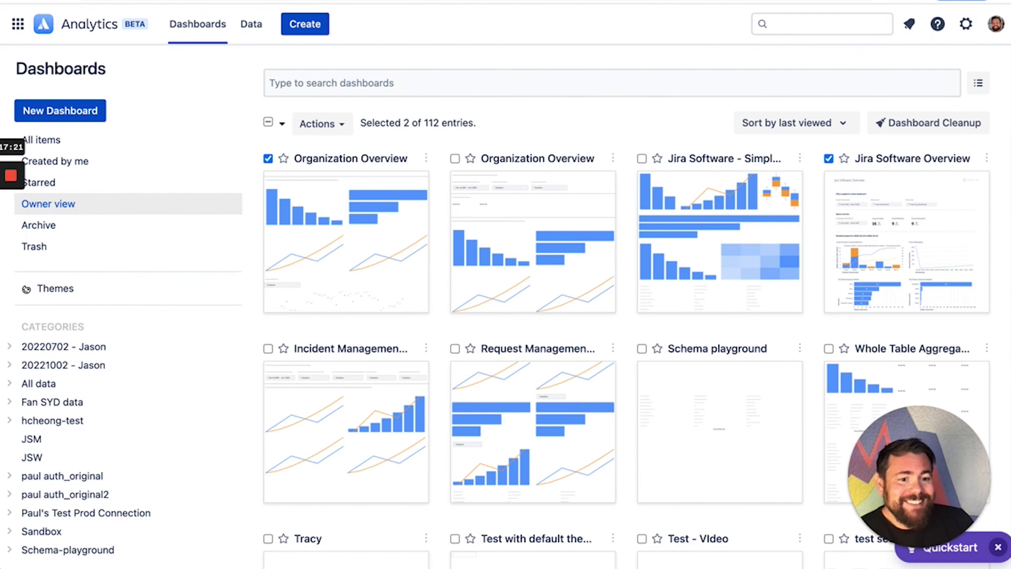